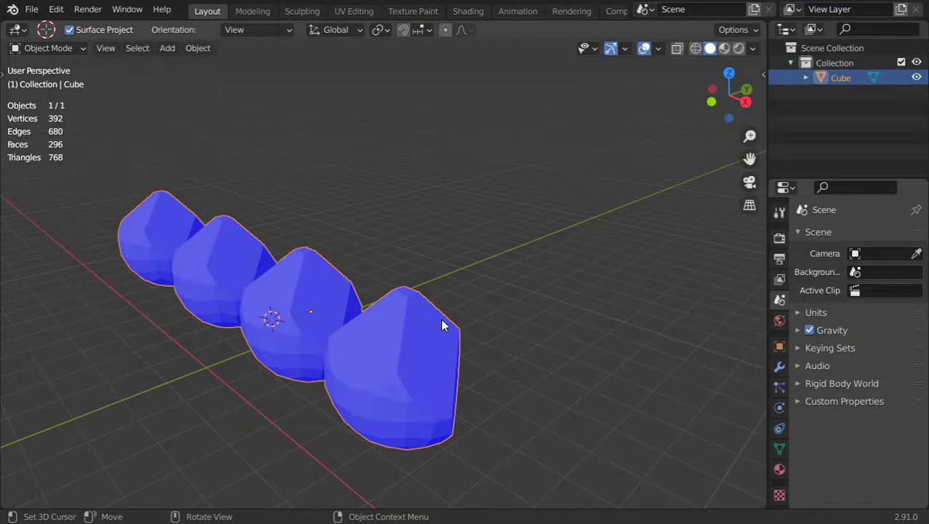
Step: Uncheck Statistics in the Viewport Overlays dropdown to hide the scene stats
left_click(660, 48)
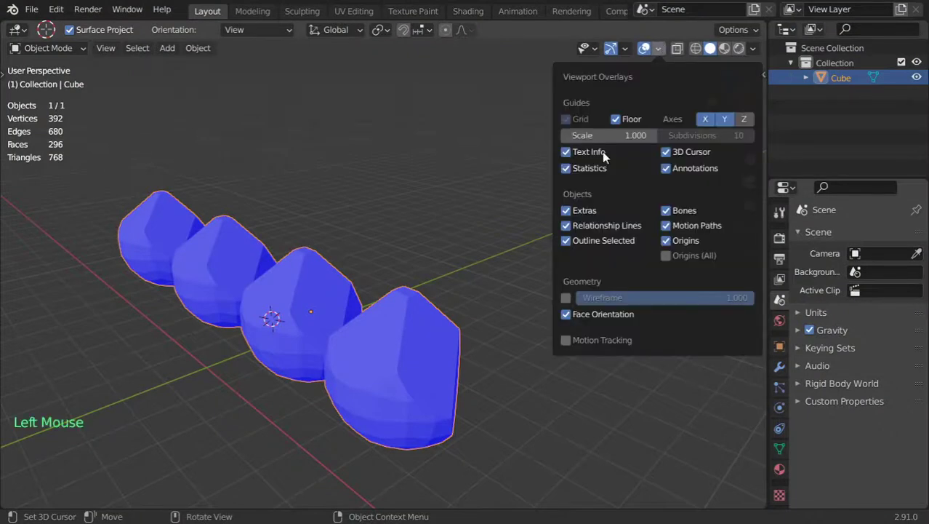
left_click(594, 166)
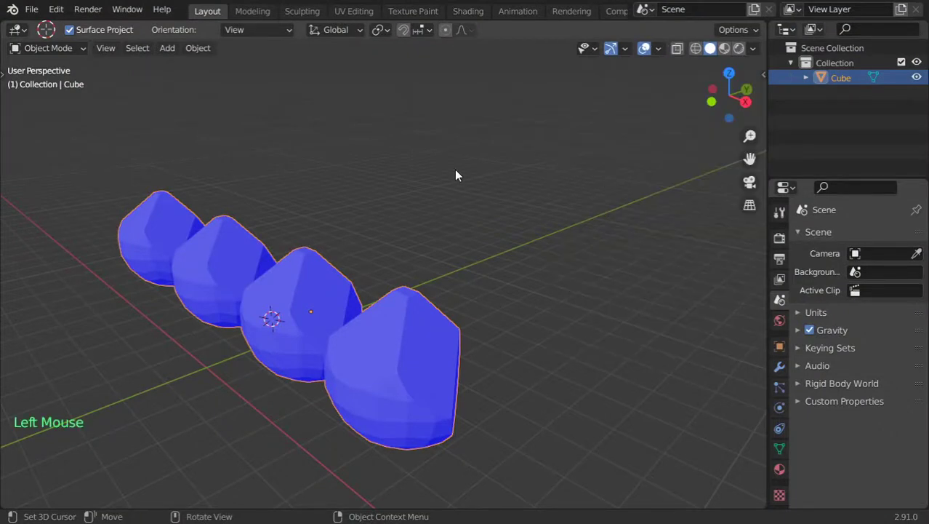
Step: Use the Cursor tool to try placing the 3D cursor at various spots around the blobs
key("t")
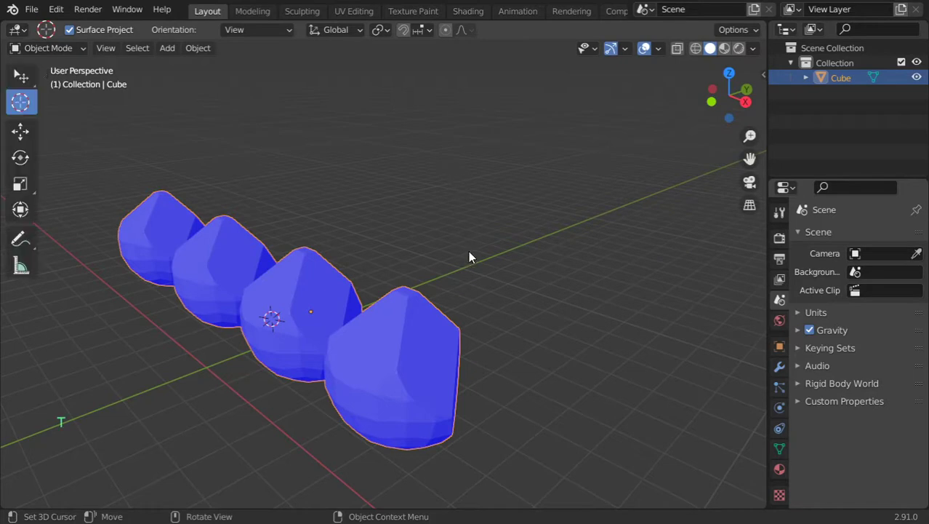
key("t")
key("t")
key("t")
left_click(456, 244)
left_click(531, 284)
left_click(642, 311)
left_click(537, 140)
left_click(474, 164)
left_click(496, 209)
left_click(523, 236)
left_click(609, 267)
left_click(614, 228)
left_click(607, 201)
left_click(595, 189)
left_click(681, 234)
left_click(616, 262)
left_click(611, 291)
left_click(603, 320)
left_click(599, 339)
left_click(537, 340)
left_click(524, 298)
left_click(528, 260)
key("t")
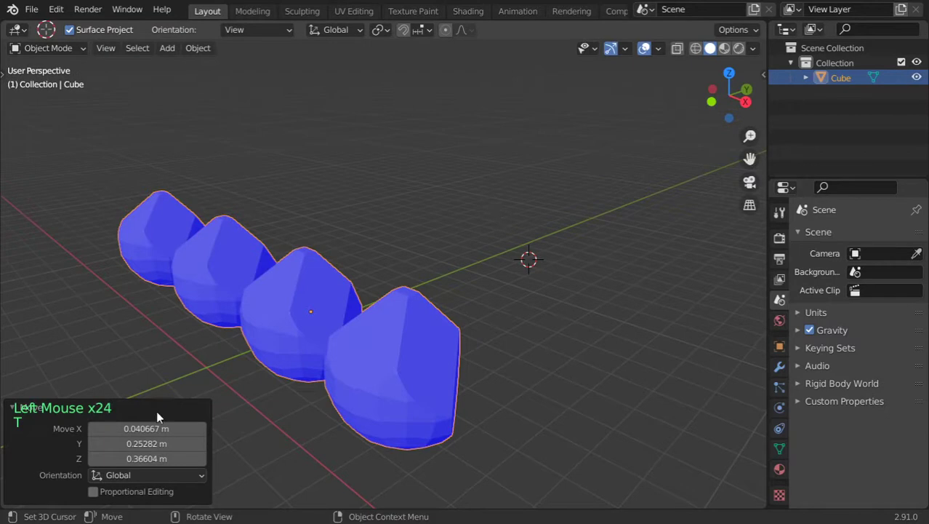
left_click(157, 410)
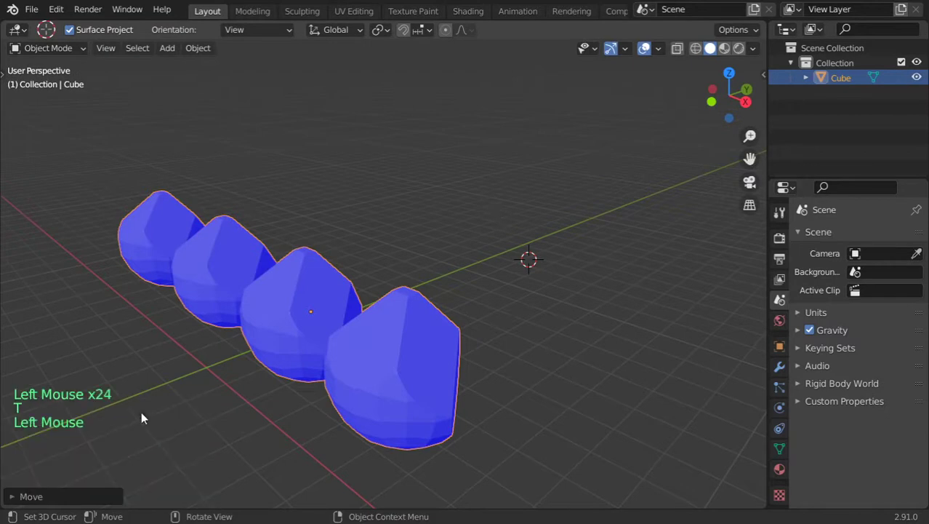
Step: Settle the 3D cursor on the floor right of the blobs, then enter Edit Mode on the Cube
right_click(546, 315, "shift")
right_click(577, 314, "shift")
right_click(559, 270, "shift")
right_click(522, 247, "shift")
right_click(483, 222, "shift")
right_click(460, 180, "shift")
right_click(397, 188, "shift")
right_click(402, 212, "shift")
right_click(447, 248, "shift")
right_click(509, 278, "shift")
right_click(570, 283, "shift")
right_click(583, 317, "shift")
right_click(517, 307, "shift")
key("Tab")
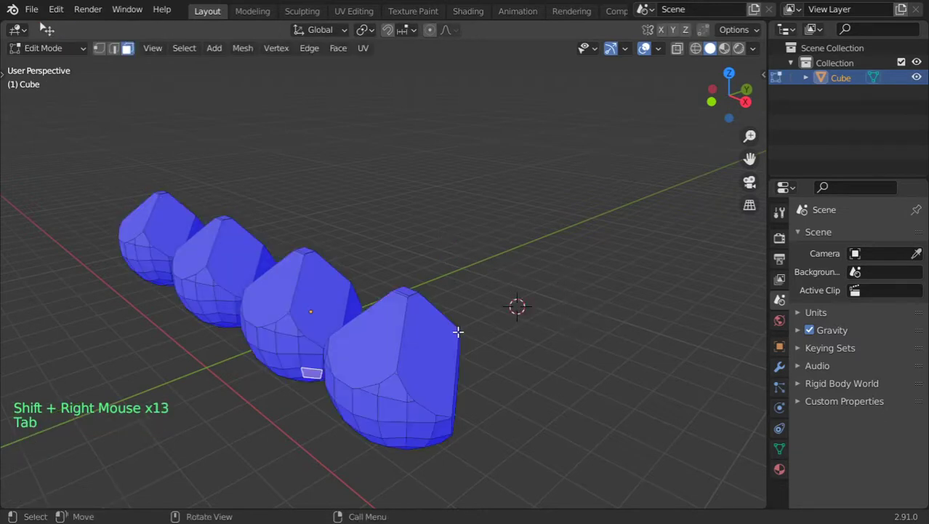
Step: Orbit and pan around the cones while toggling Edit Mode, then rotate the object
key("Tab")
middle_click_drag(394, 357, 472, 354)
key("Tab")
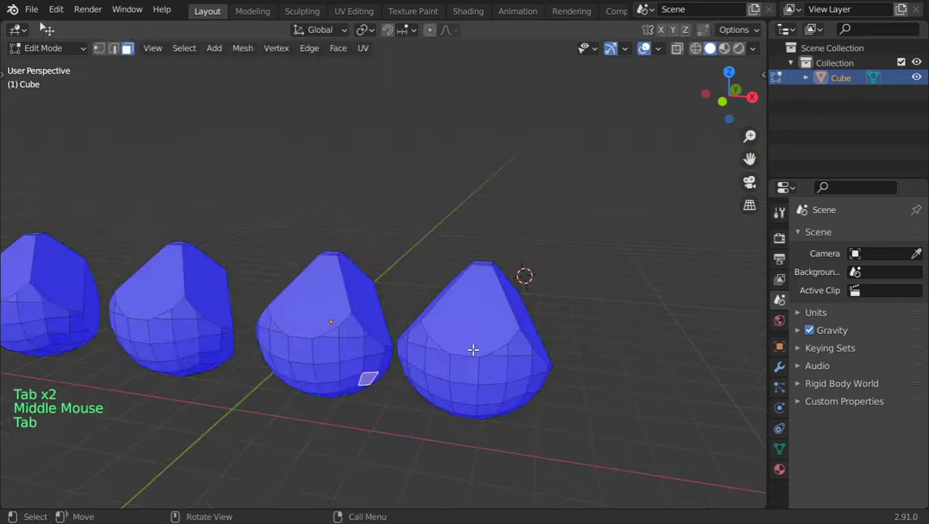
scroll(469, 345, "down", 3)
middle_click_drag(352, 315, 514, 352, "shift")
key("Tab")
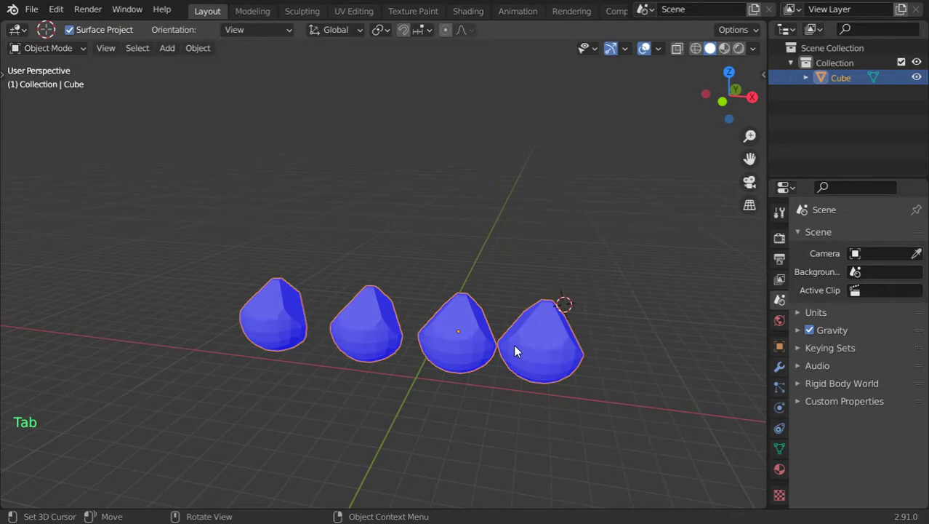
key("Tab")
scroll(462, 339, "up", 2)
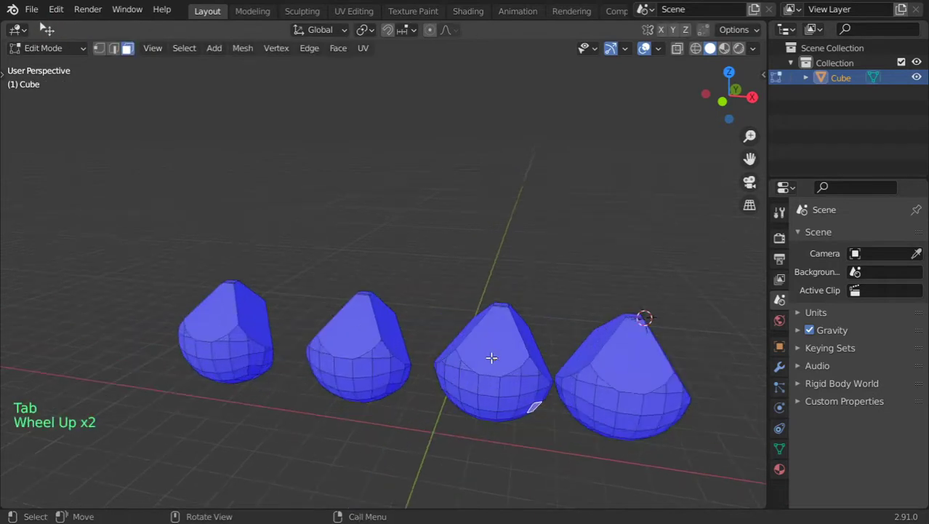
key("Tab")
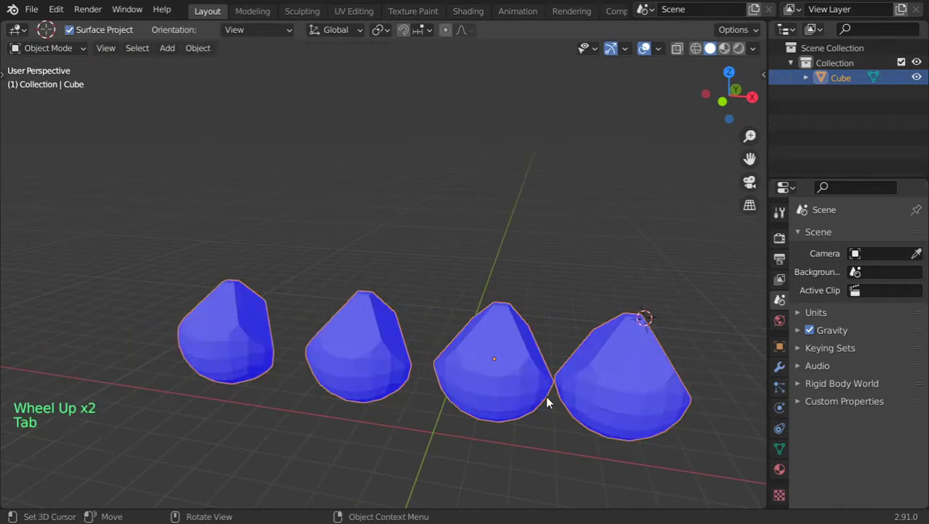
key("r")
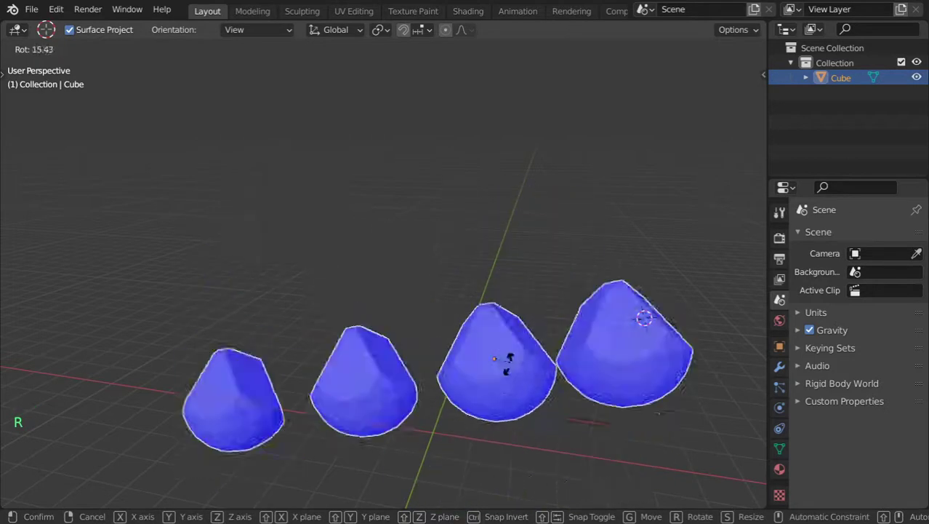
left_click(511, 380)
Step: Select the rightmost cone's top face, snap the cursor to it with Cursor to Selected, and exit Edit Mode
key("Tab")
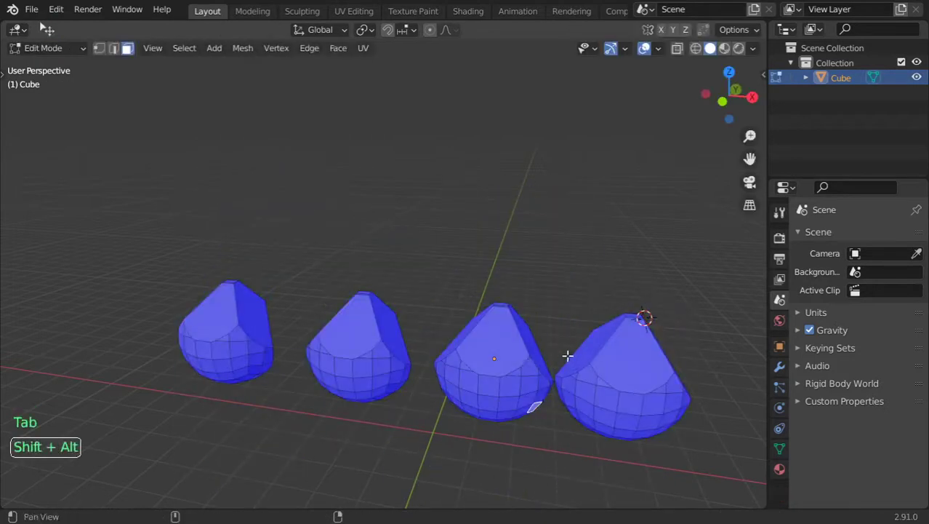
middle_click_drag(567, 357, 490, 348, "shift")
right_click(552, 340)
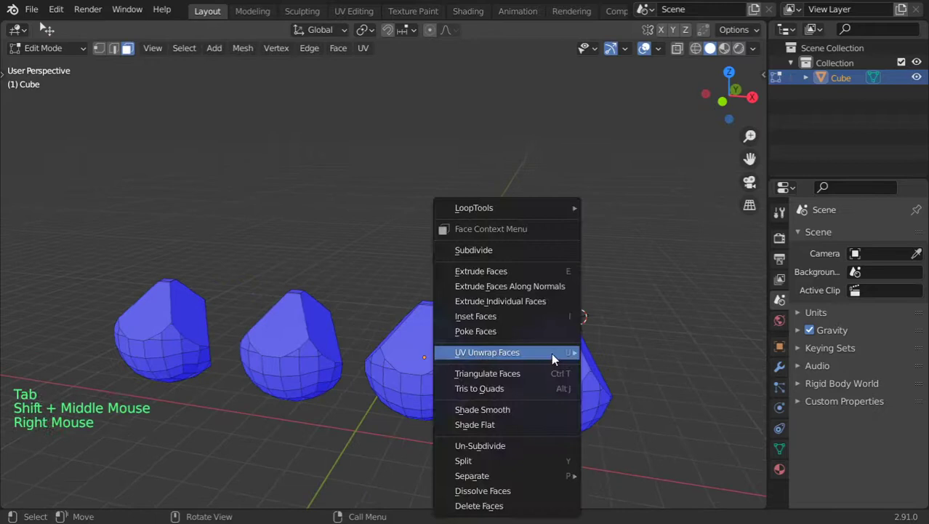
left_click(562, 369)
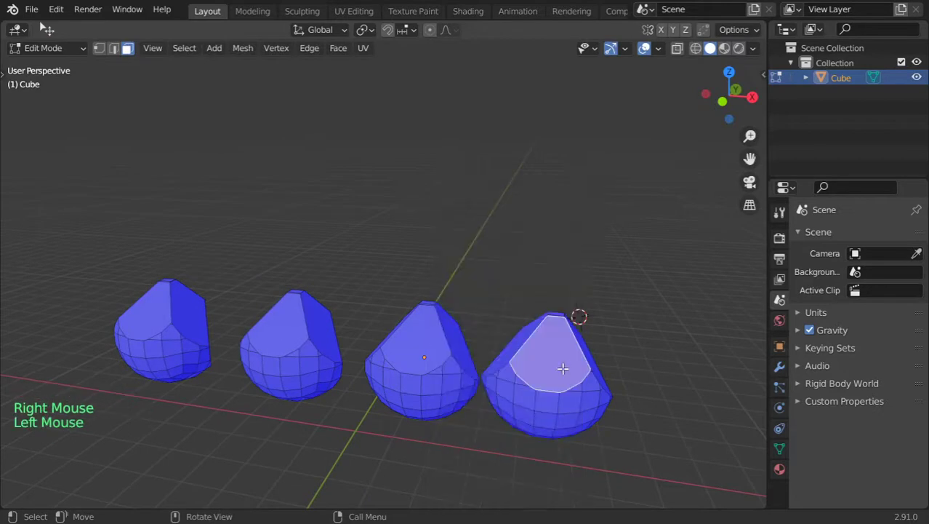
key("shift+s")
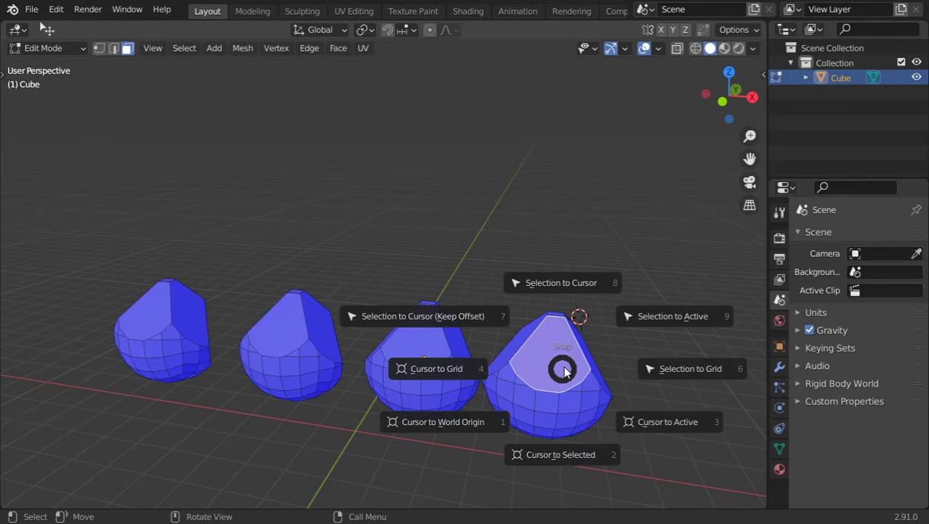
left_click(576, 454)
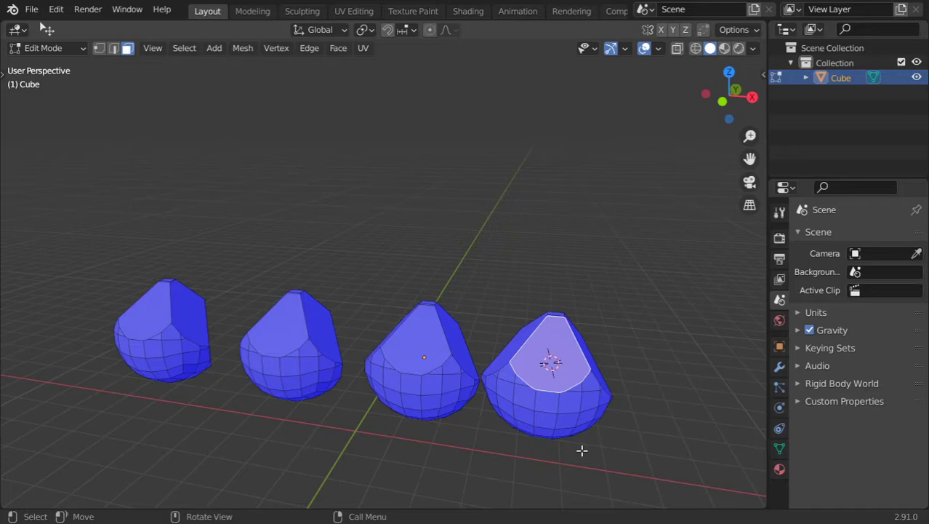
key("Tab")
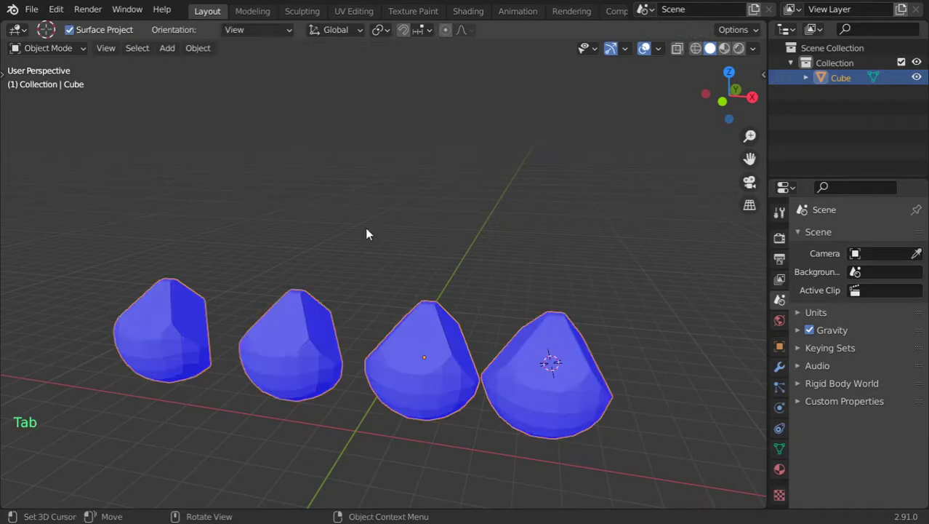
Step: Set the object's origin with Object > Set Origin > Origin to 3D Cursor
left_click(211, 51)
mouse_move(227, 81)
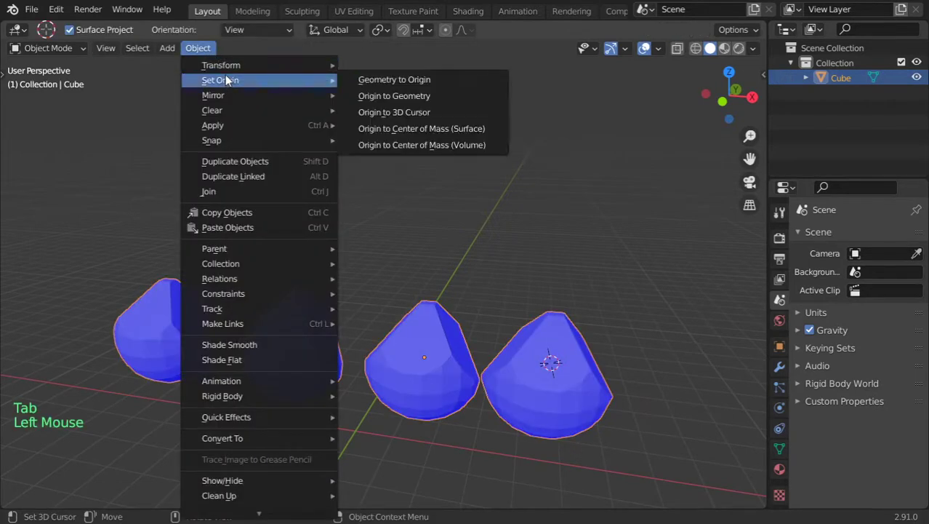
left_click(424, 111)
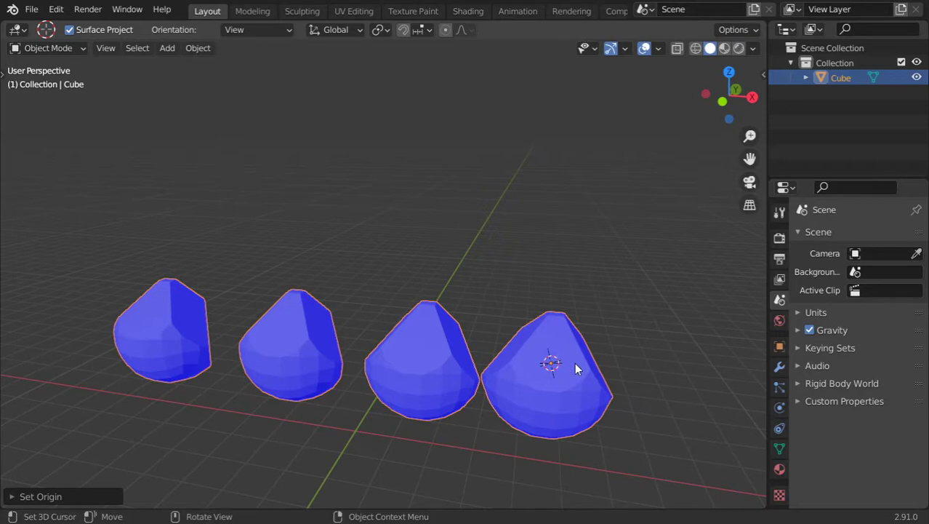
Step: Test the new origin with rotations about the Y and Z axes, then enter Edit Mode
key("r")
key("y")
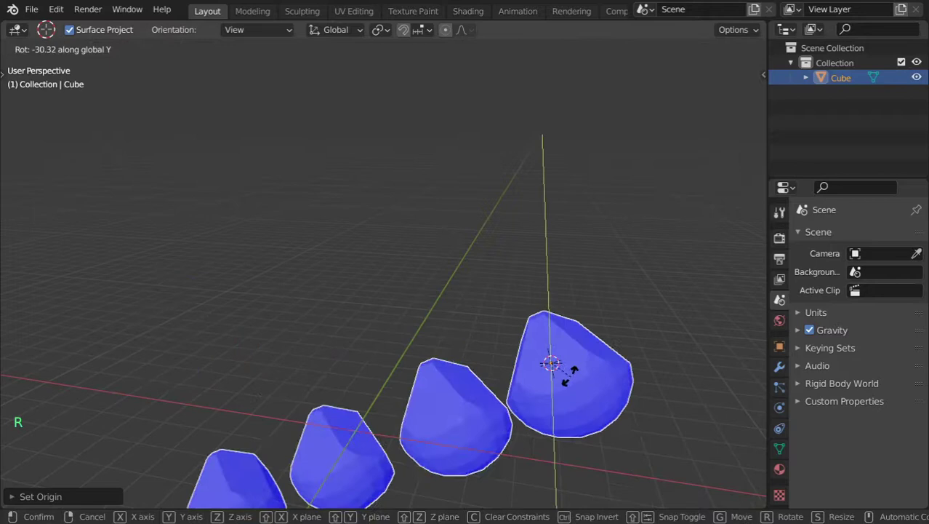
left_click(558, 440)
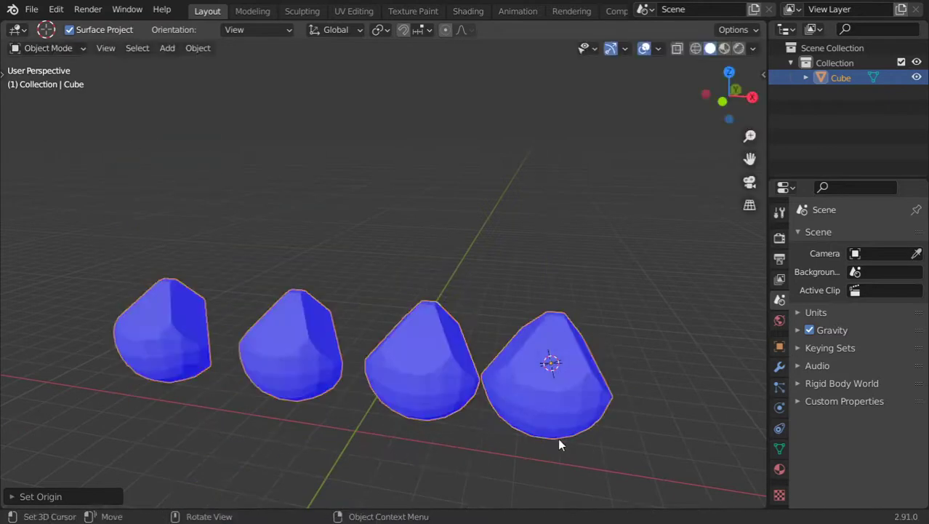
key("r")
key("z")
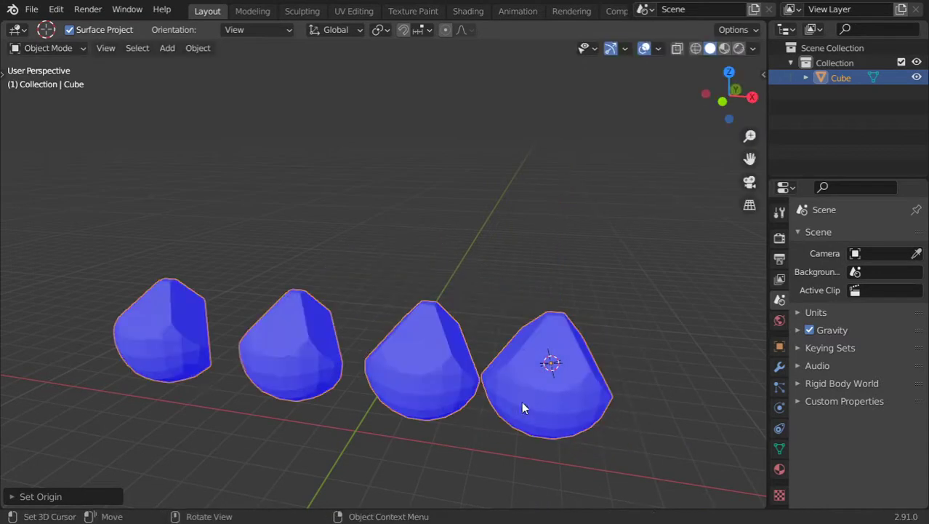
key("Tab")
left_click(163, 307)
left_click(181, 305, "shift")
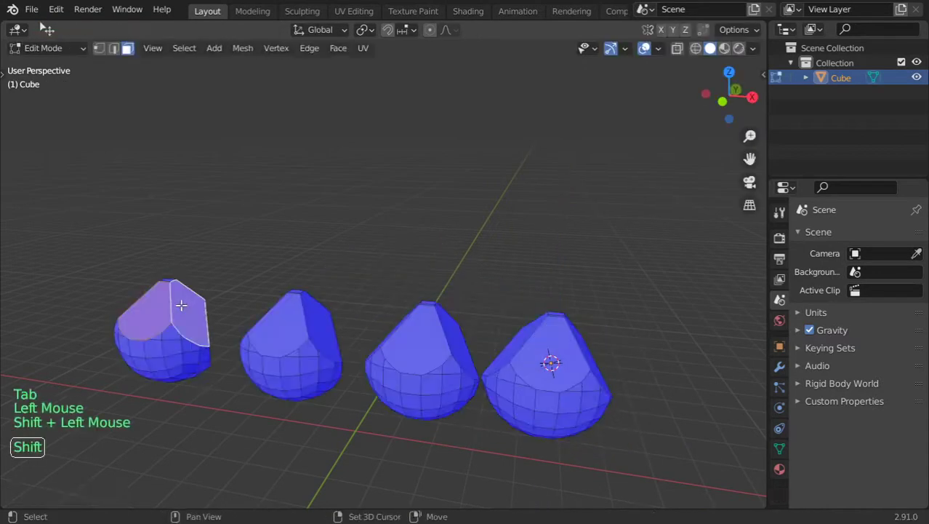
left_click(114, 48)
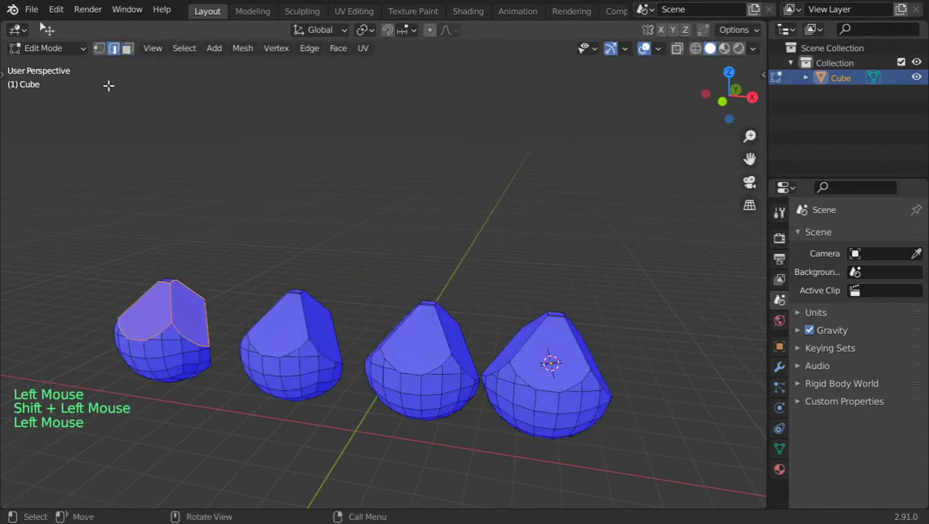
left_click(173, 297)
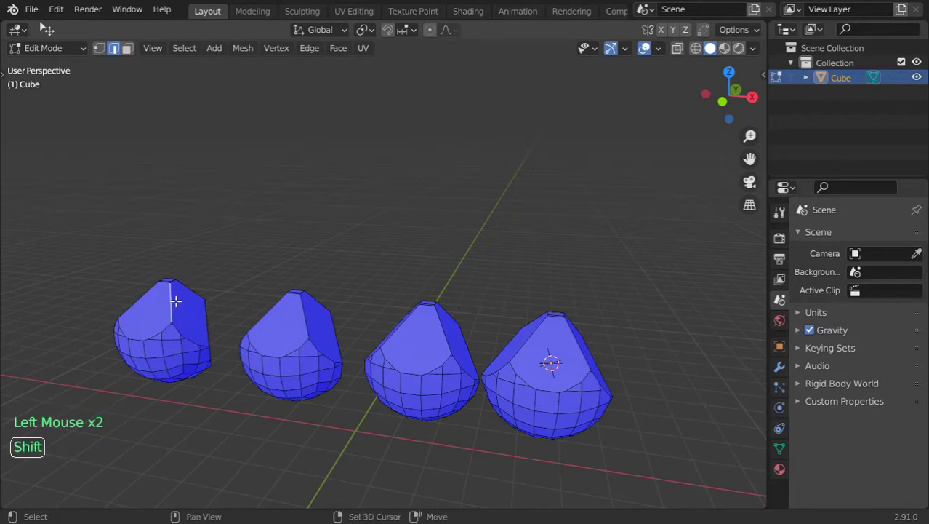
key("shift+s")
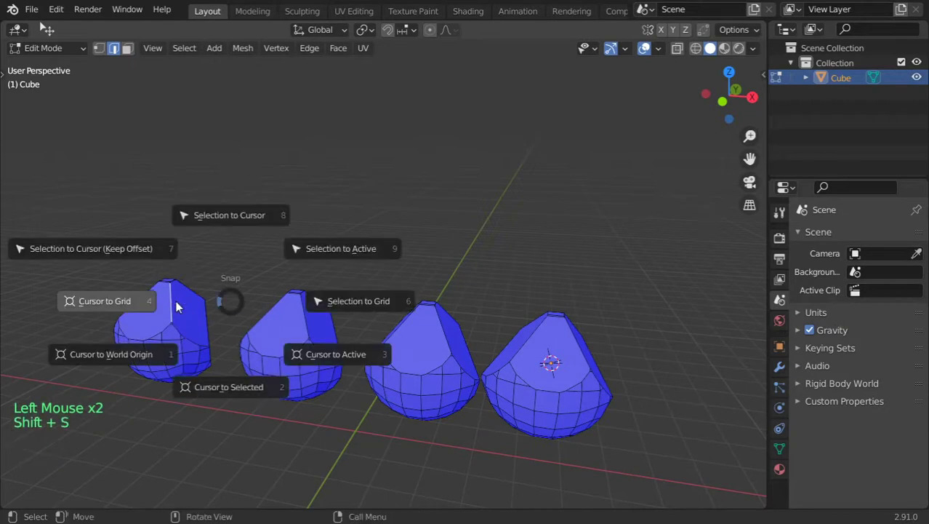
left_click(228, 386)
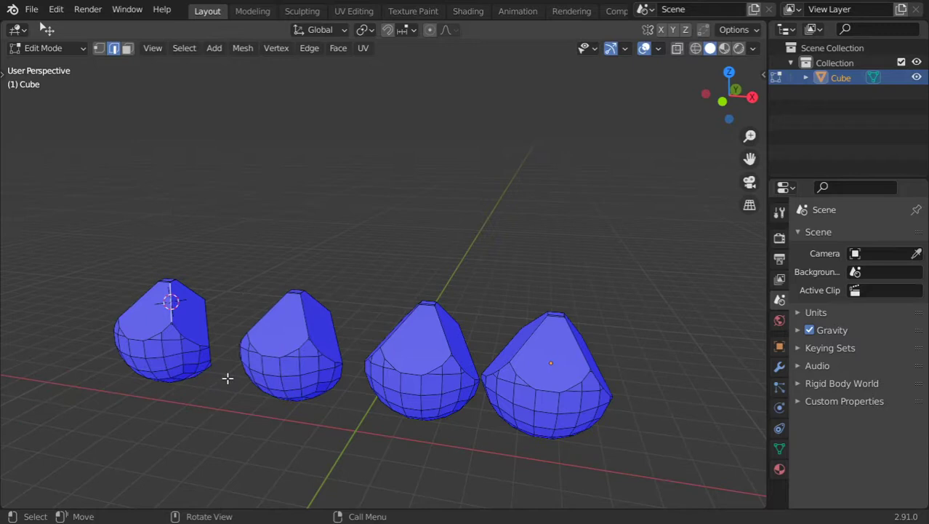
key("Tab")
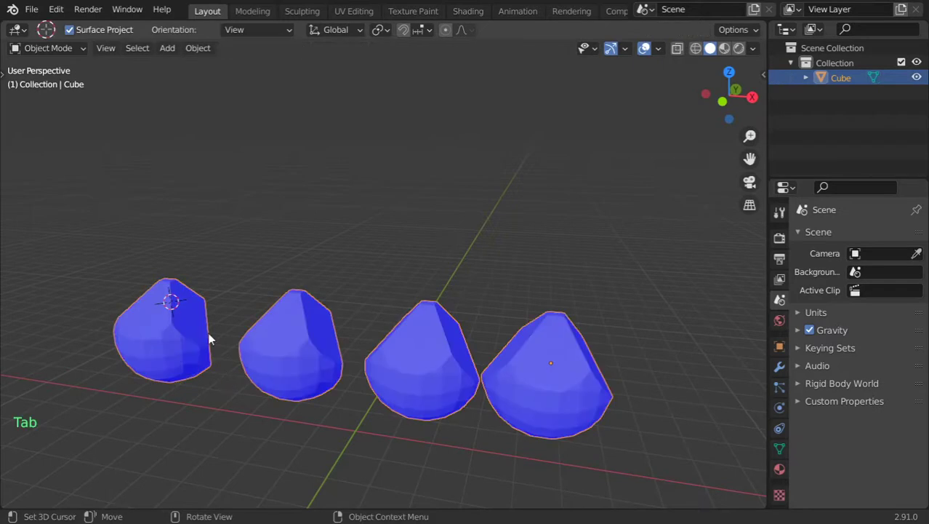
left_click(198, 48)
mouse_move(232, 80)
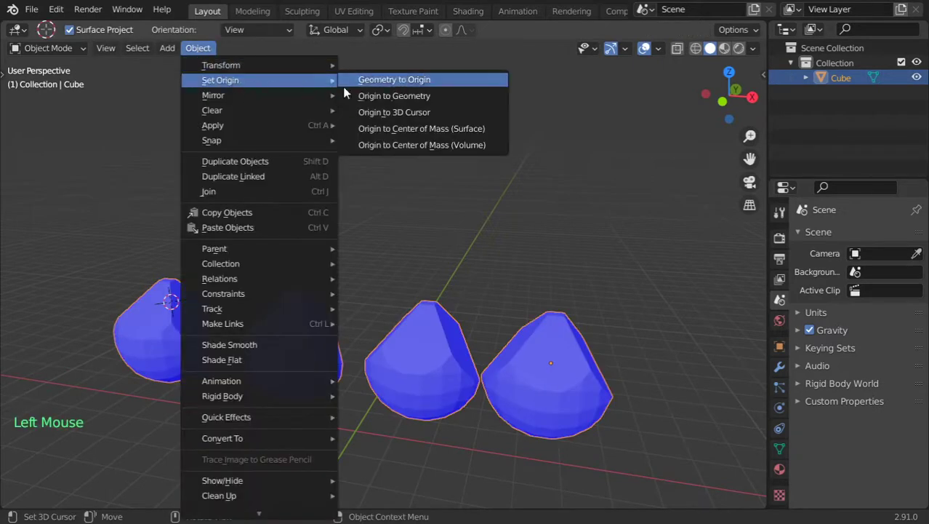
left_click(432, 111)
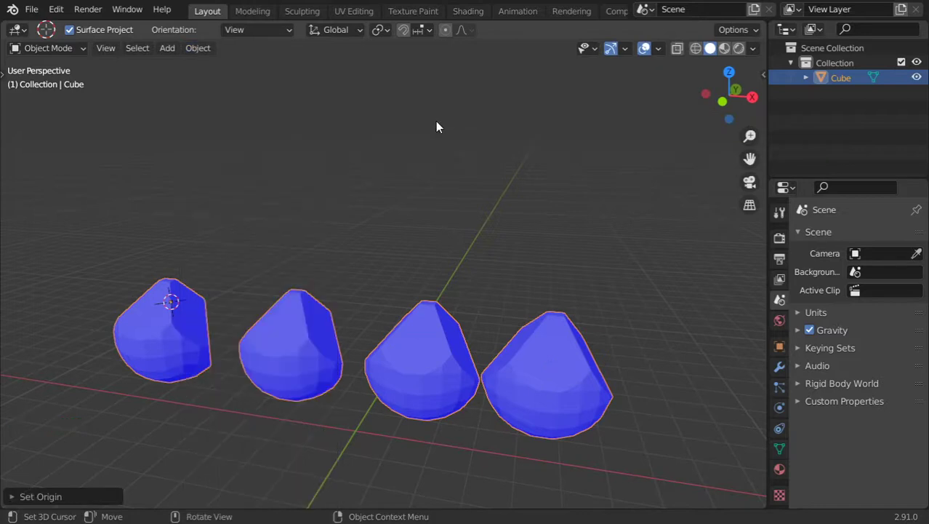
key("r")
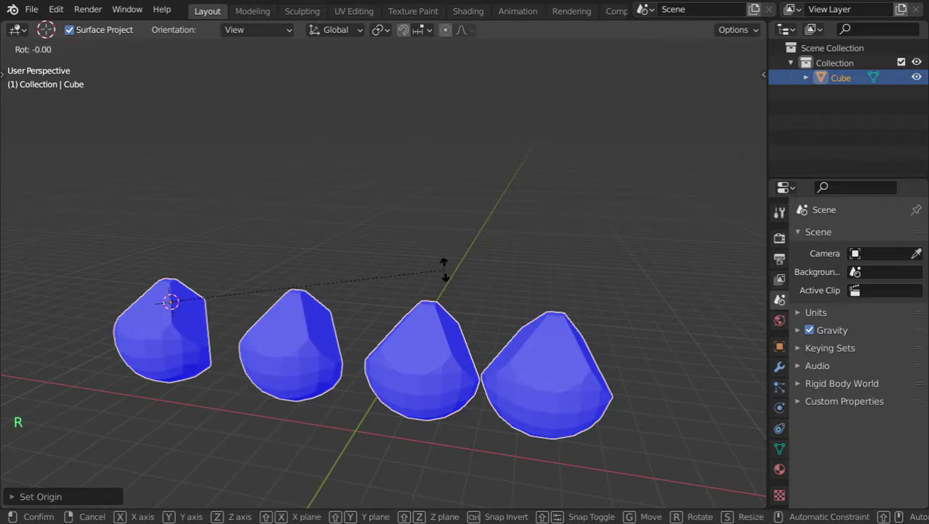
key("y")
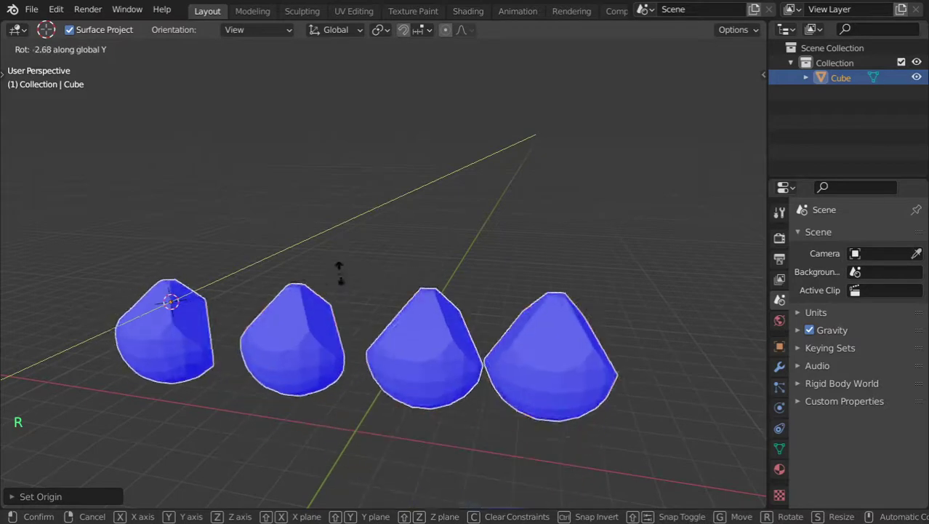
key("Escape")
key("s")
key("x")
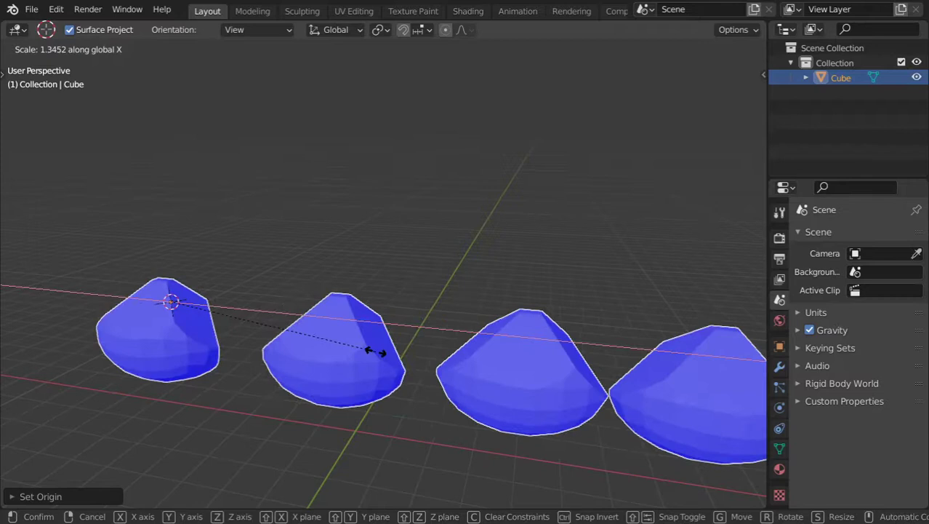
key("Escape")
key("s")
key("x")
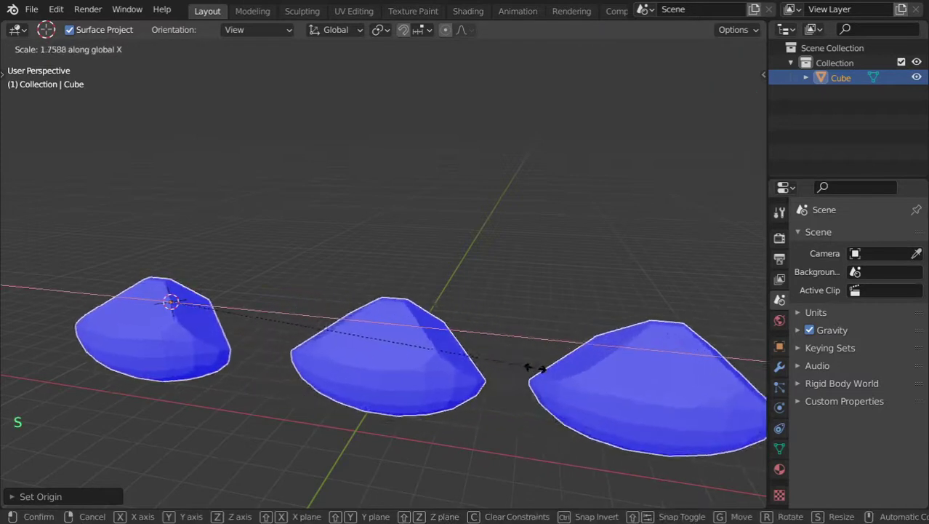
key("Escape")
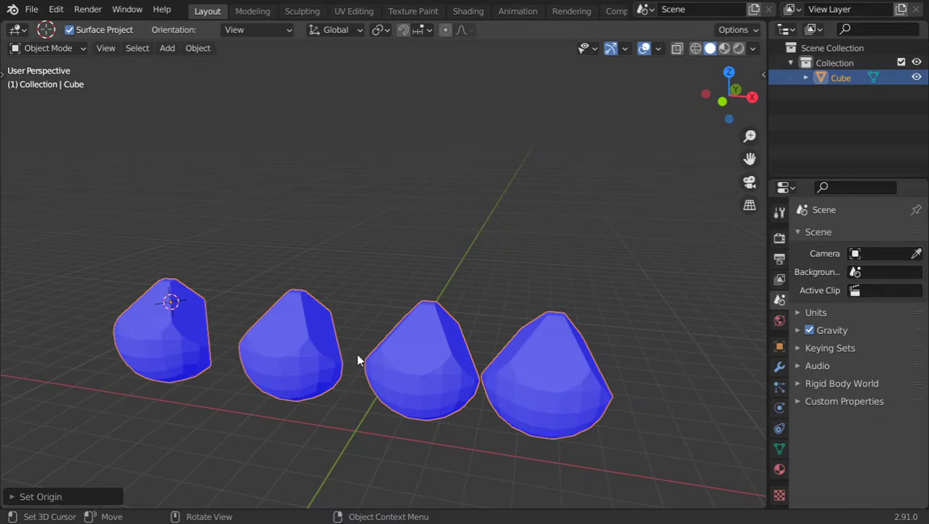
Step: Apply Object > Set Origin > Origin to Geometry to the cones
left_click(199, 49)
mouse_move(336, 80)
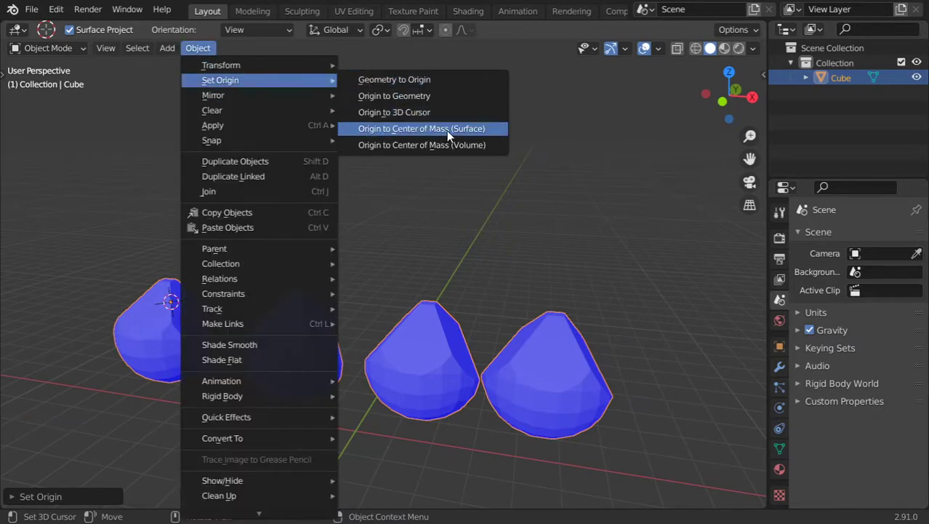
left_click(432, 97)
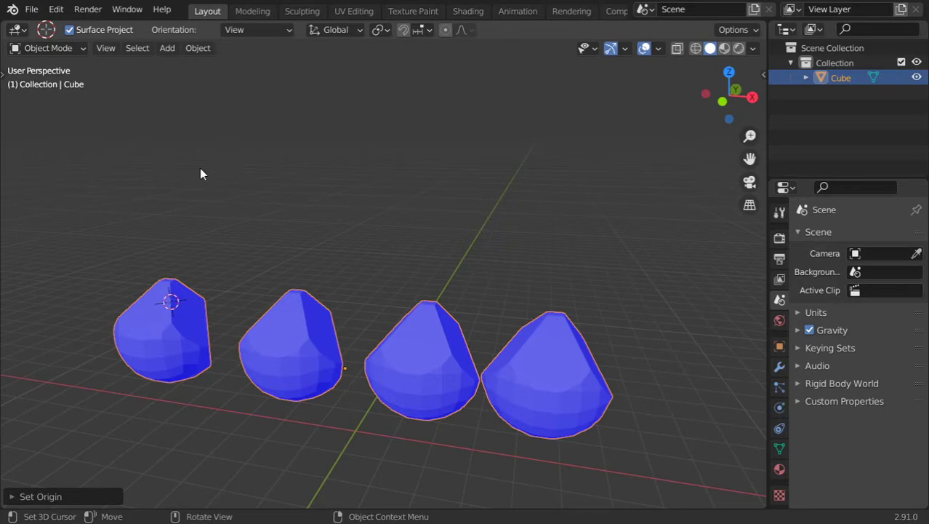
Step: Revisit the Set Origin options, dismiss them unchanged, and enter Edit Mode
left_click(196, 48)
mouse_move(243, 82)
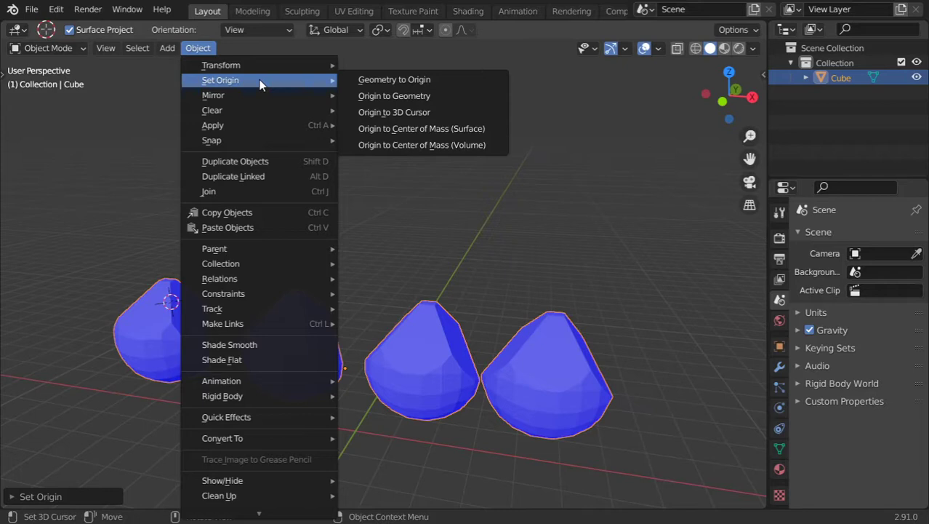
key("Escape")
key("Tab")
Step: Separate the fourth cone into its own object using Ctrl+L and P > Selection
left_click(542, 365)
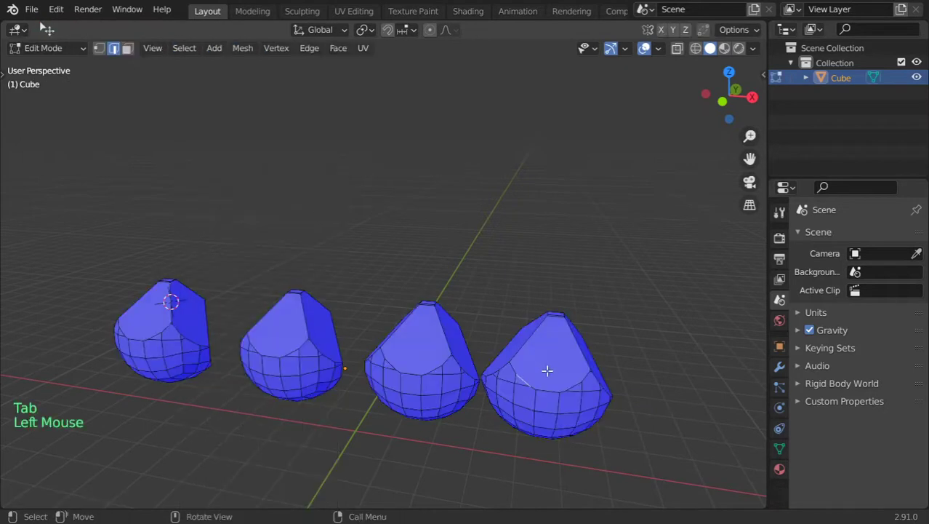
key("ctrl+l")
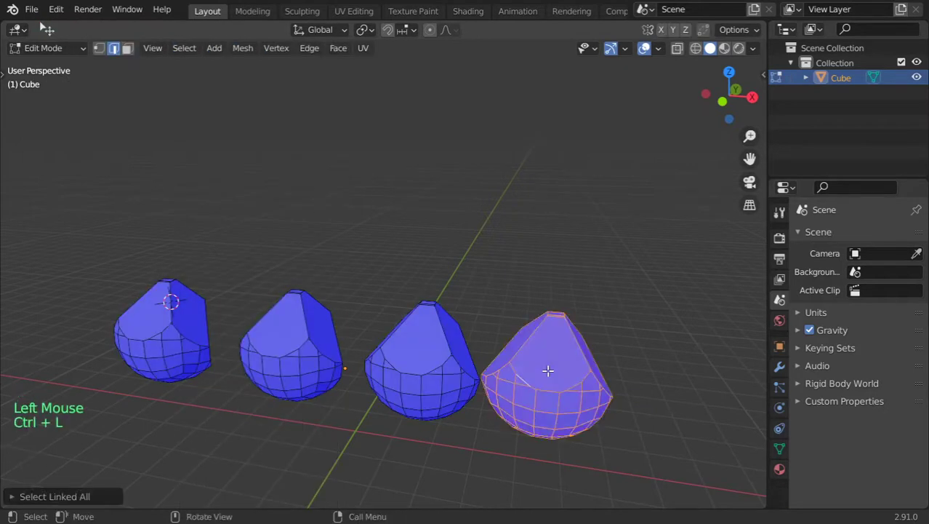
key("p")
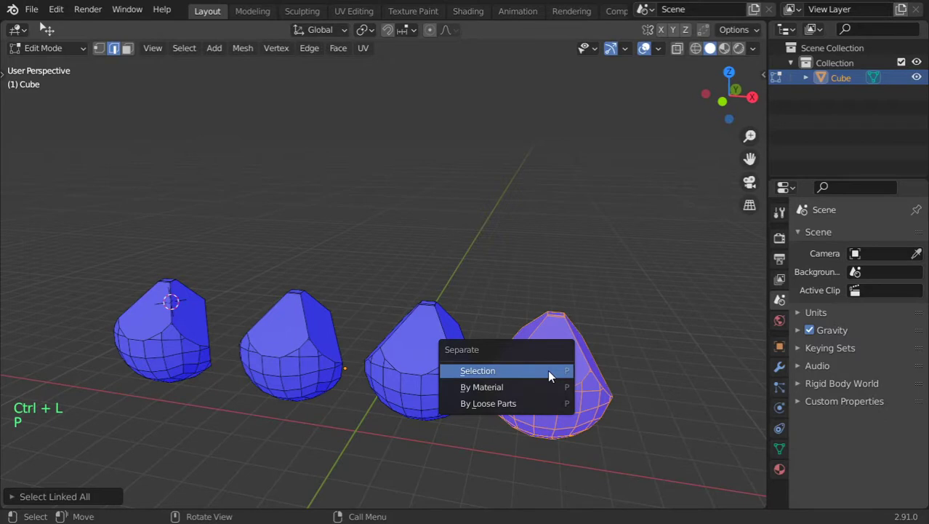
left_click(548, 370)
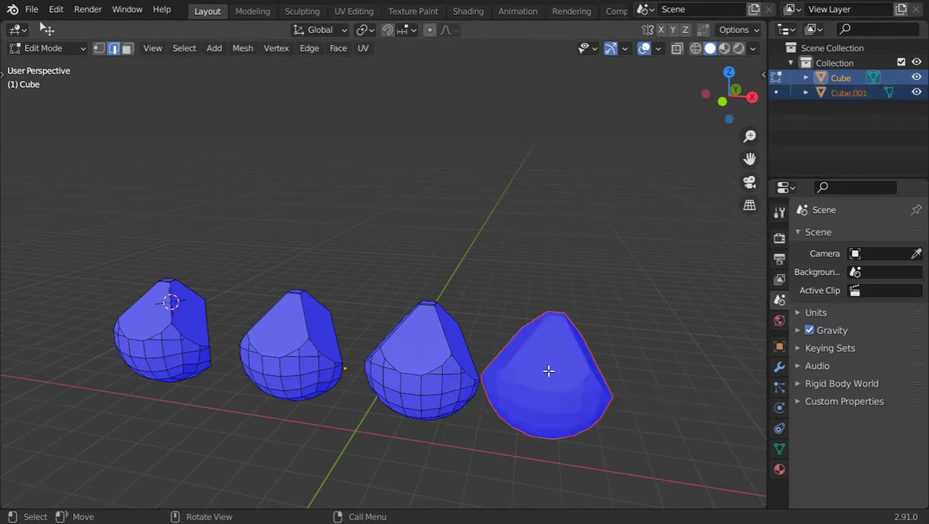
key("Tab")
key("Tab")
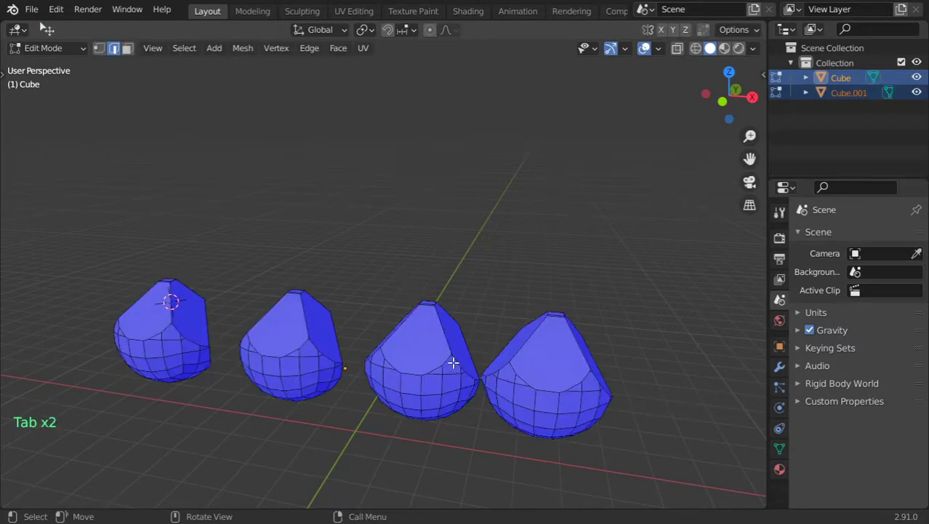
Step: Separate the third cone into its own object
left_click(453, 362)
key("l")
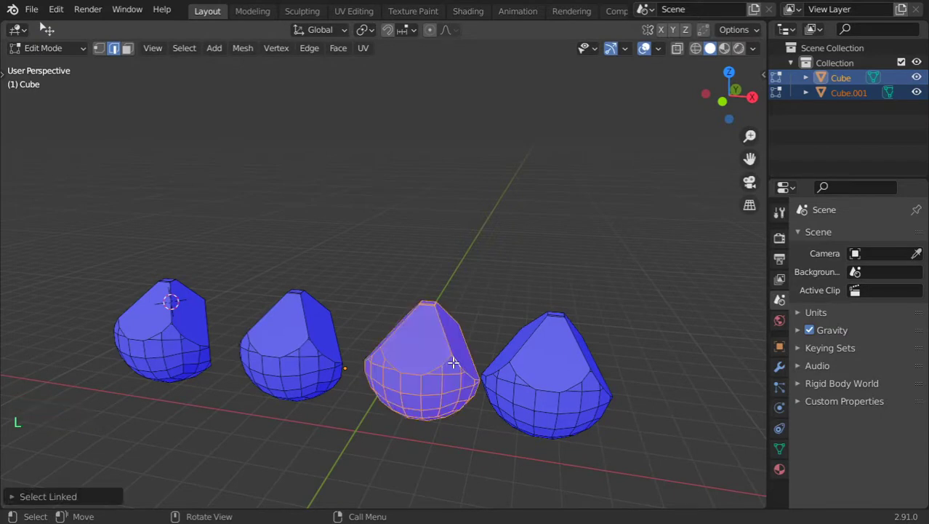
key("p")
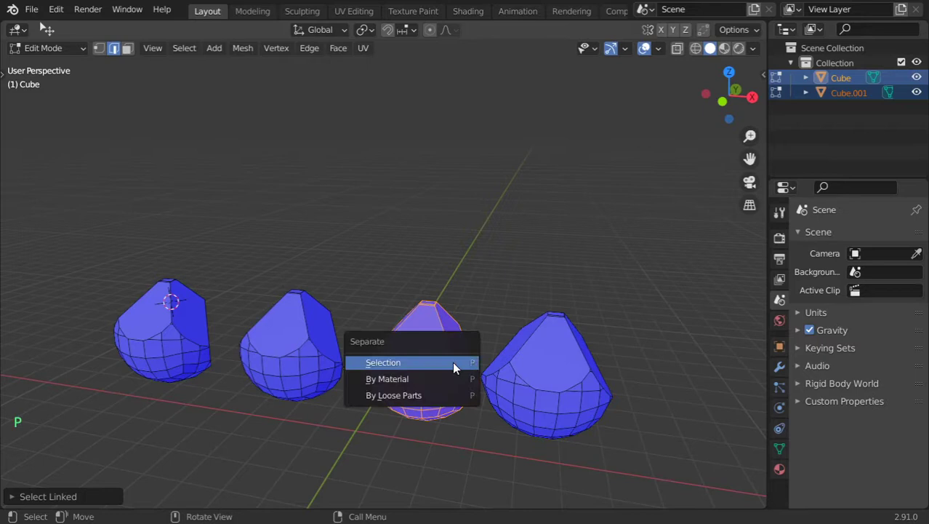
left_click(452, 361)
key("Tab")
key("Tab")
Step: Split the rightmost cone off into a new object from Cube.001
left_click(519, 361)
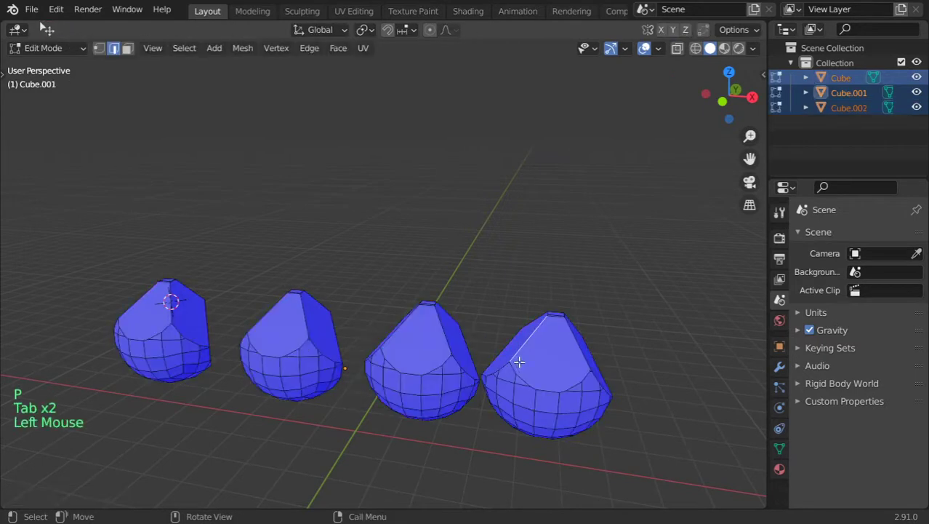
key("l")
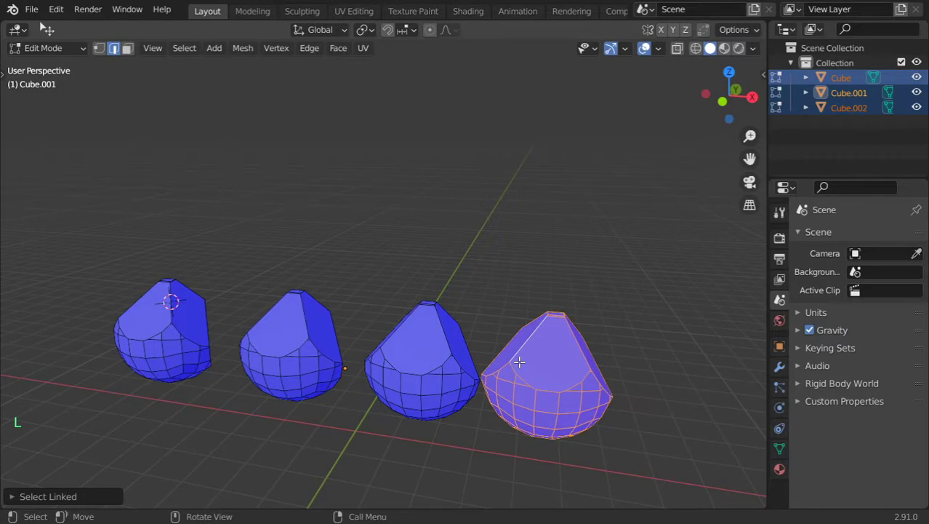
key("p")
left_click(520, 362)
key("Tab")
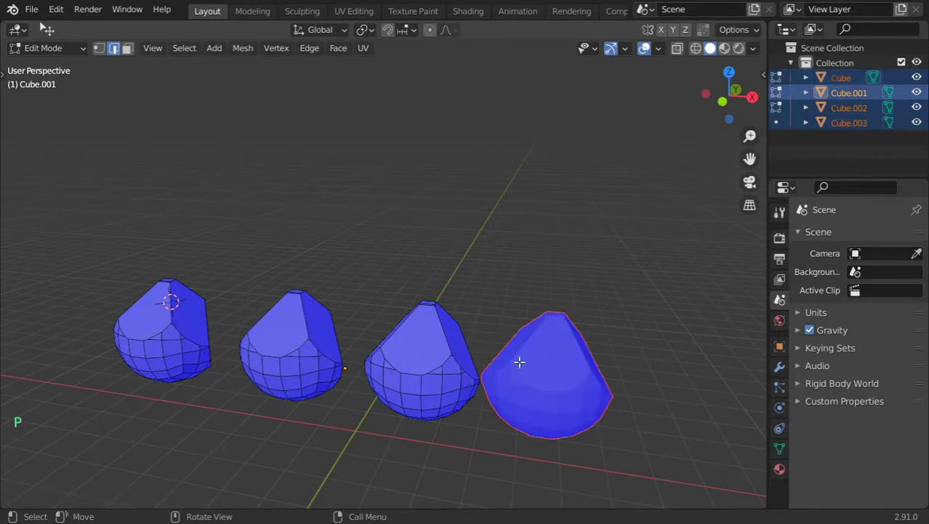
Step: After a cancelled trial move, split the fourth cone off as Cube.004
left_click(520, 371)
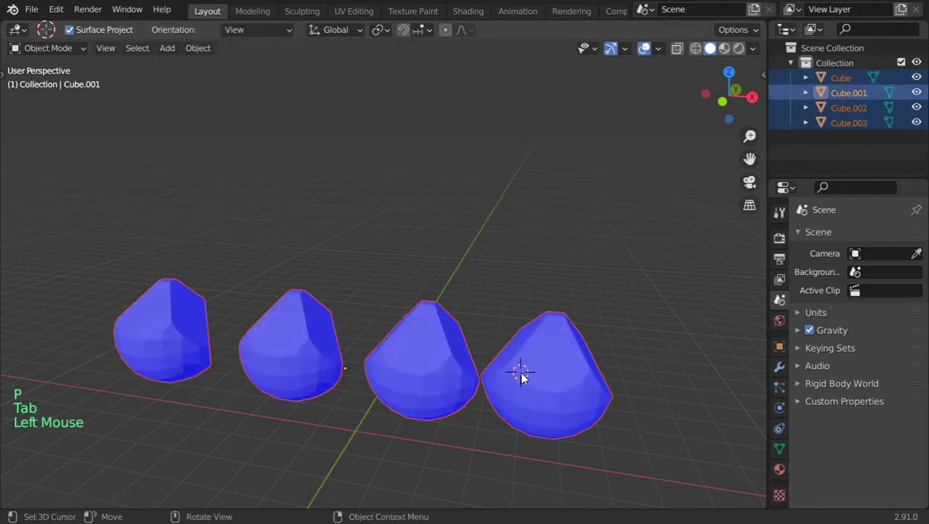
key("g")
right_click(431, 367)
key("Tab")
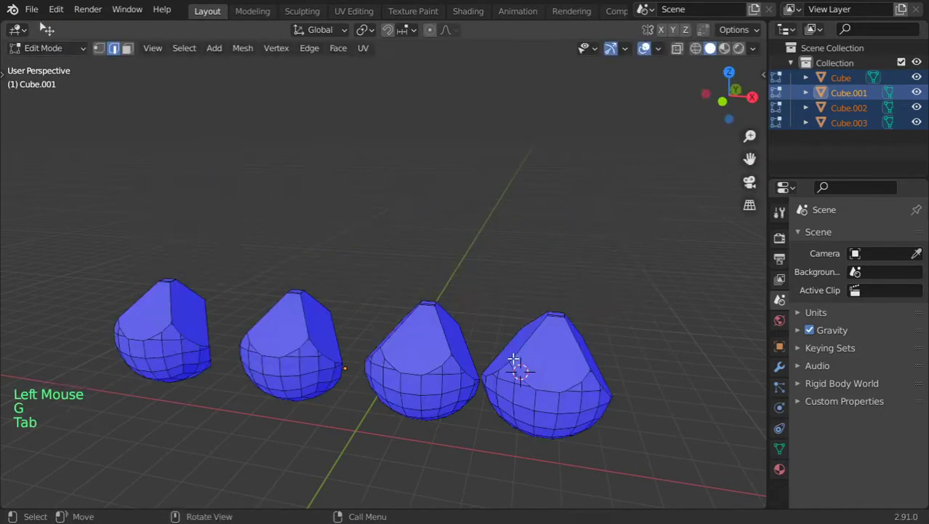
left_click(533, 357)
key("ctrl+l")
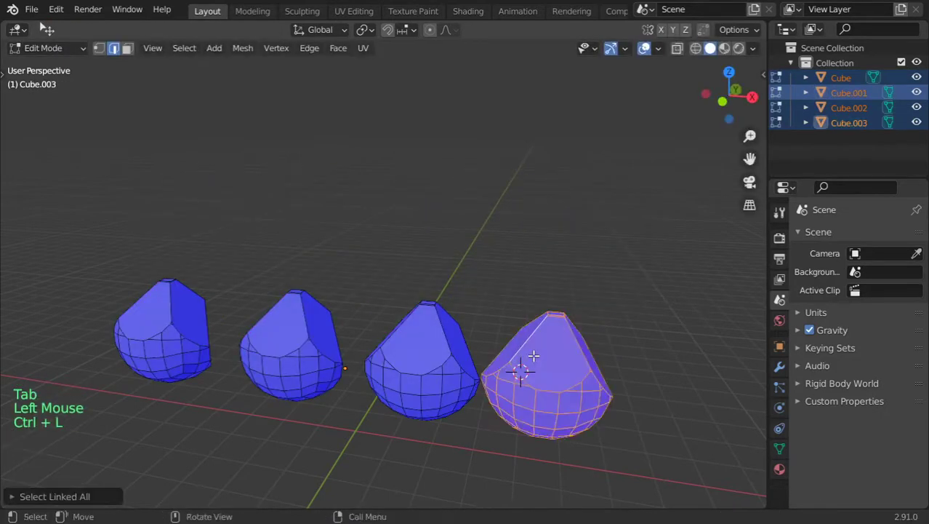
key("p")
left_click(533, 355)
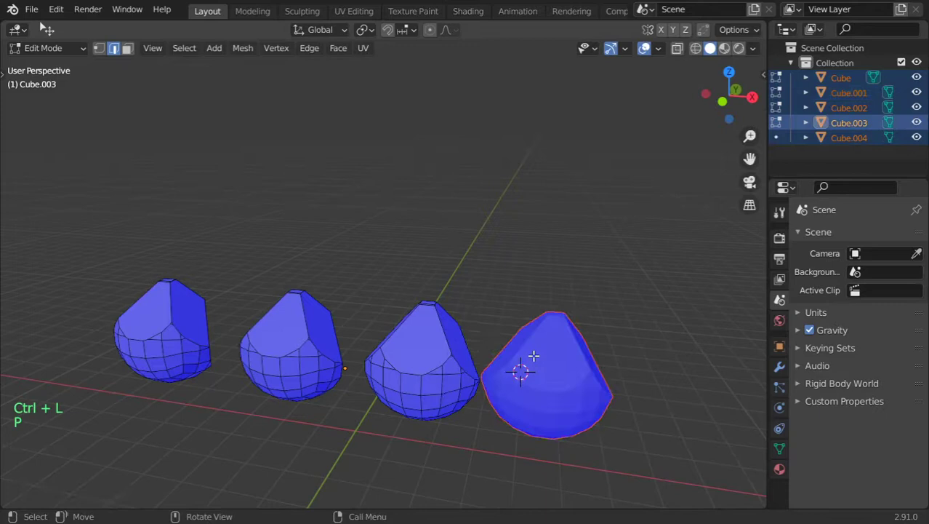
key("Tab")
Step: Try moving the cones and all mesh geometry, cancelling each move
left_click(546, 377)
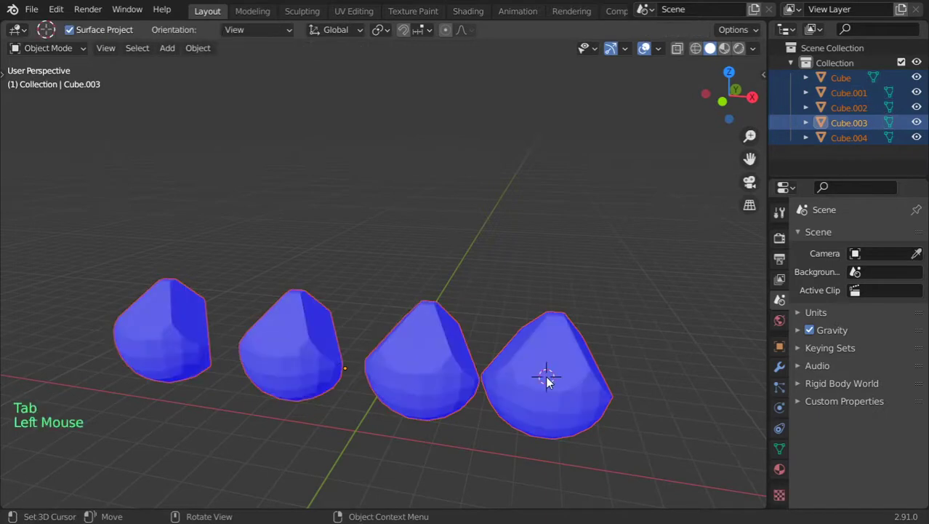
left_click(434, 368)
key("g")
key("Escape")
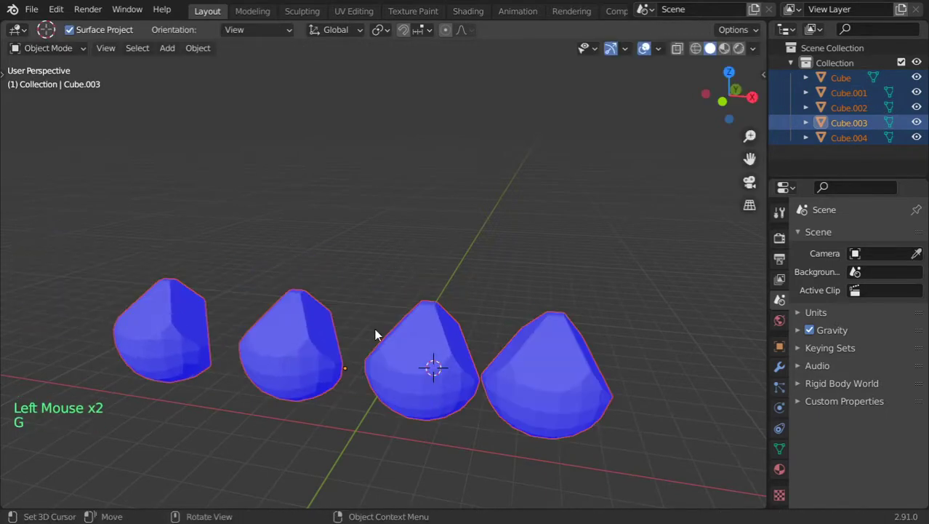
key("Tab")
key("a")
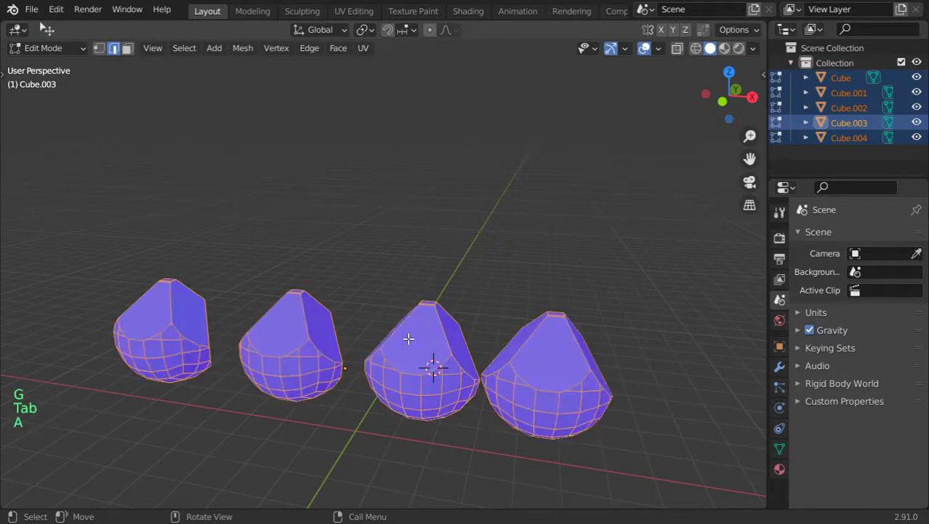
key("g")
key("Escape")
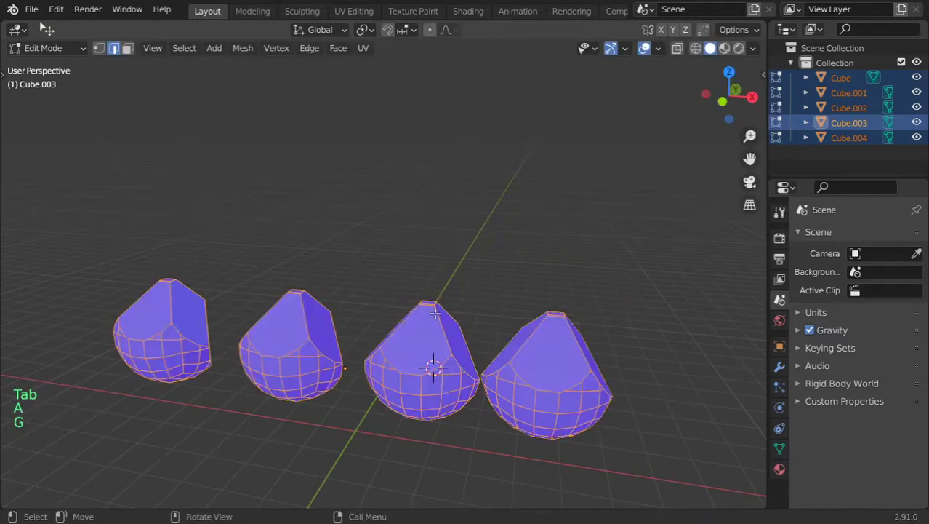
Step: Split the fourth cone off as Cube.005 and return to Object Mode
left_click(502, 364)
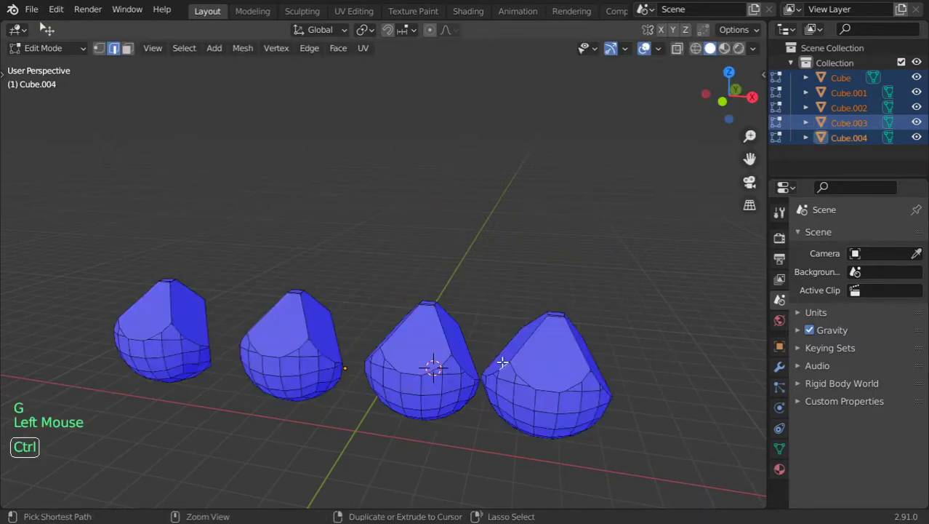
key("ctrl+l")
key("p")
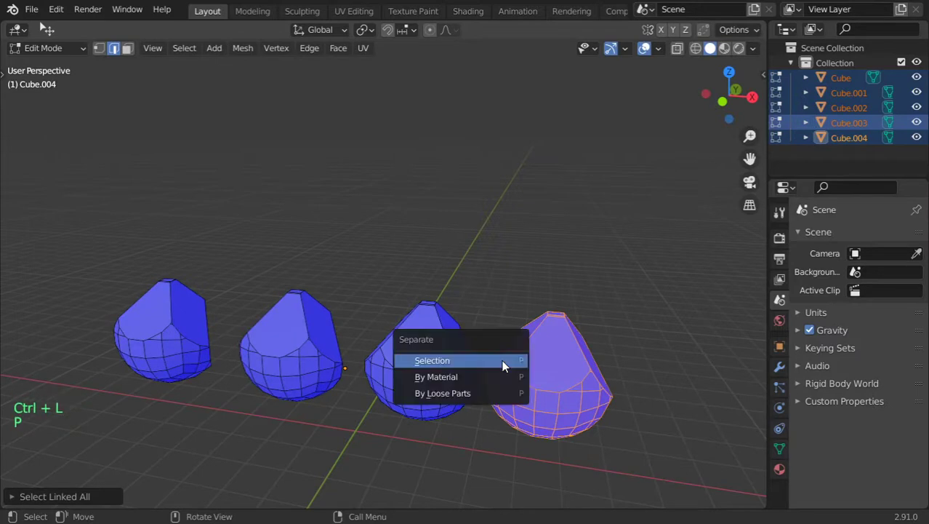
left_click(501, 359)
key("Tab")
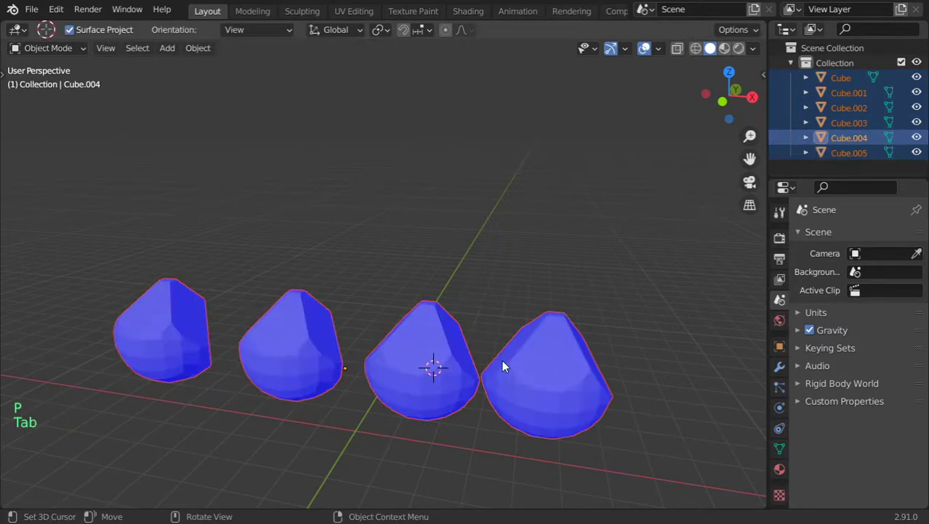
left_click(523, 375)
Step: Deselect all cones and switch to the selection tool
right_click(522, 378)
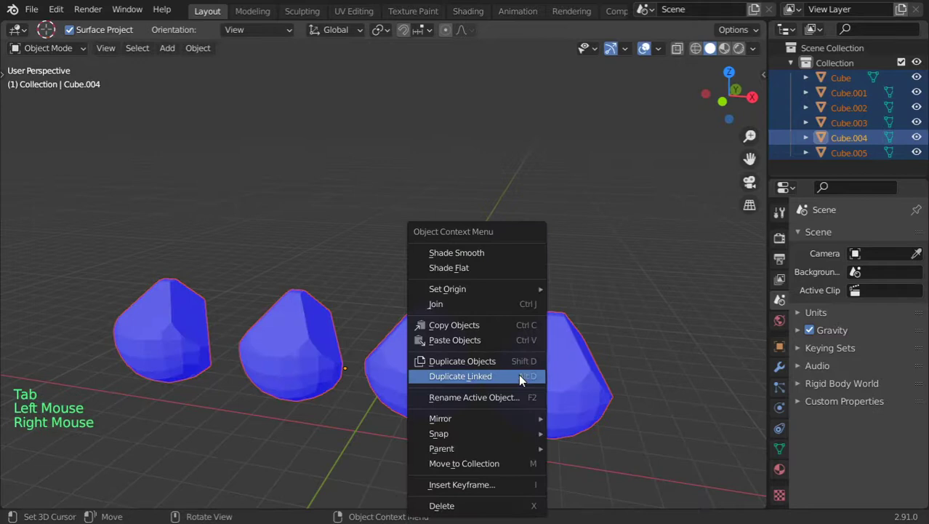
key("alt+a")
left_click(519, 376)
left_click(519, 375)
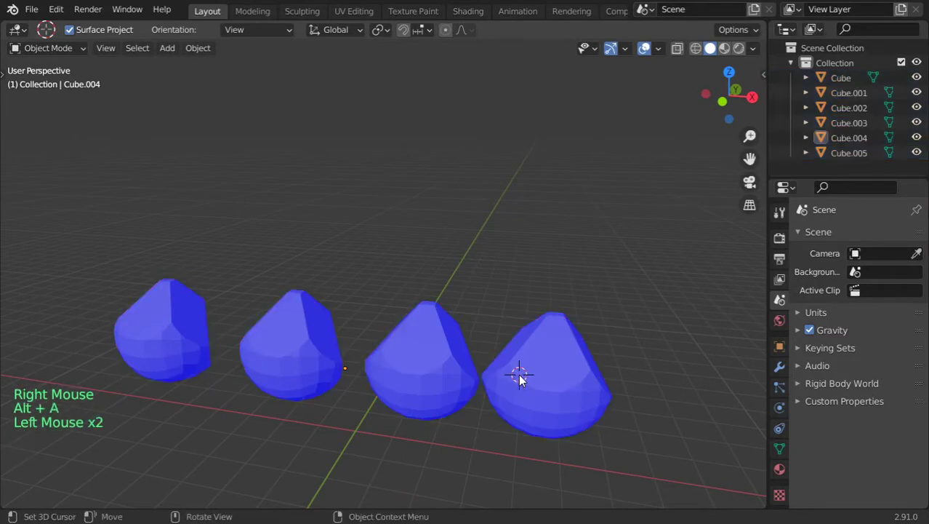
left_click(531, 370)
key("t")
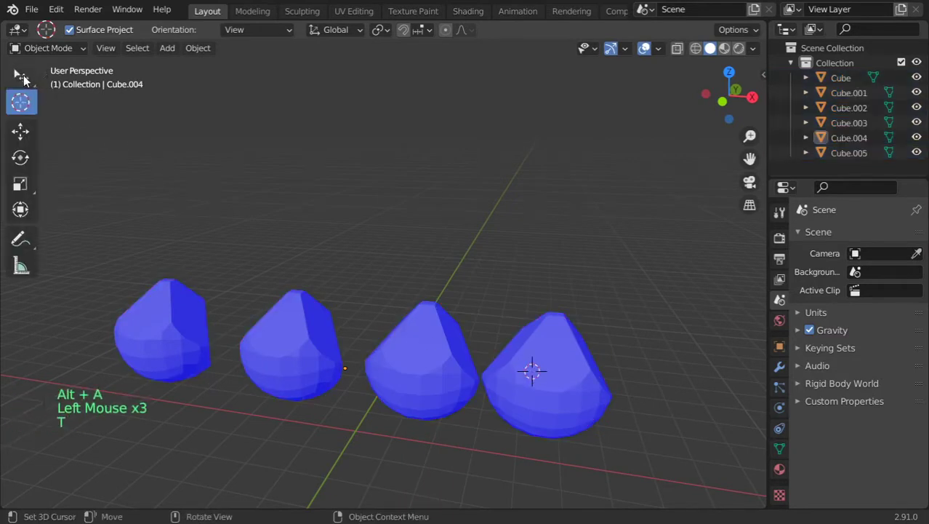
left_click(21, 75)
key("t")
Step: Move the rightmost cone to a new spot and shift the third cone up and right
left_click(560, 363)
key("g")
right_click(595, 357)
key("g")
left_click(625, 349)
left_click(400, 394)
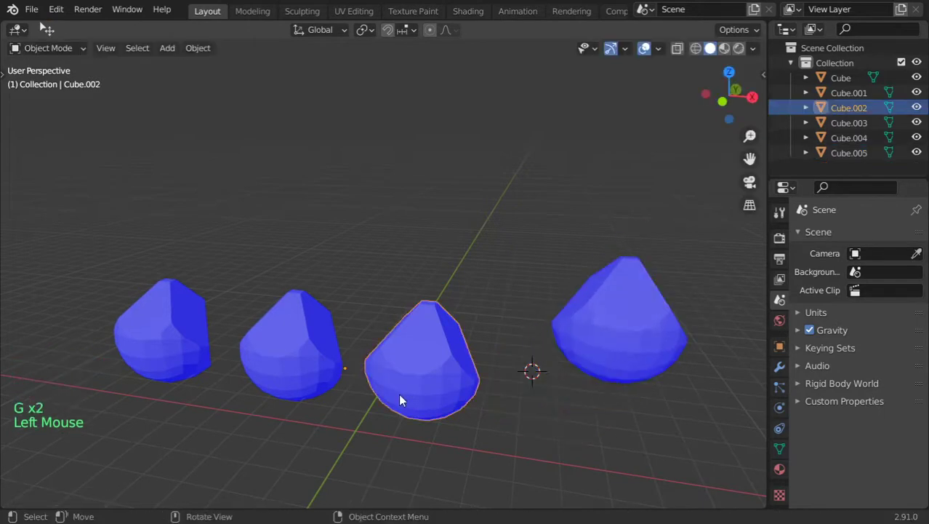
key("g")
left_click(463, 298)
Step: Reposition the second cone, drop the third back down, and push the rightmost cone up-right
left_click(287, 366)
left_click(259, 214)
left_click(405, 254)
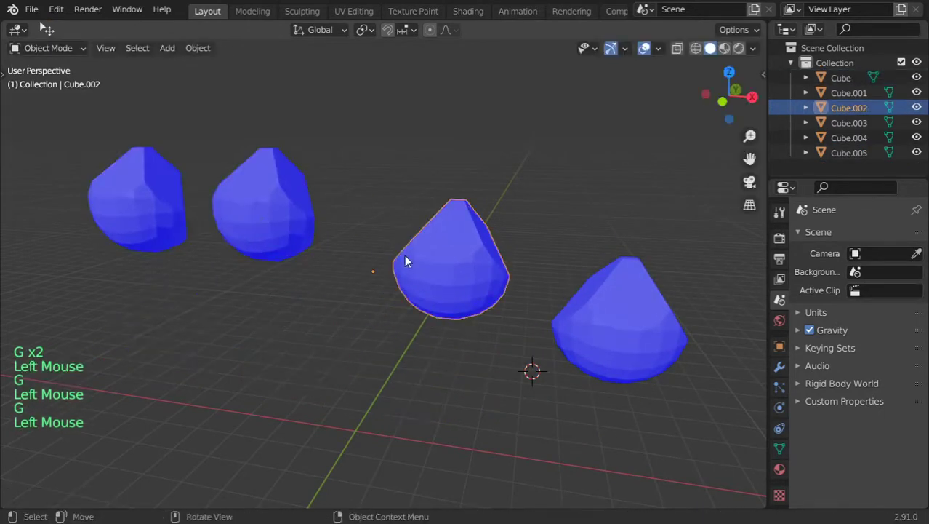
key("g")
left_click(399, 339)
left_click(570, 331)
key("g")
left_click(640, 284)
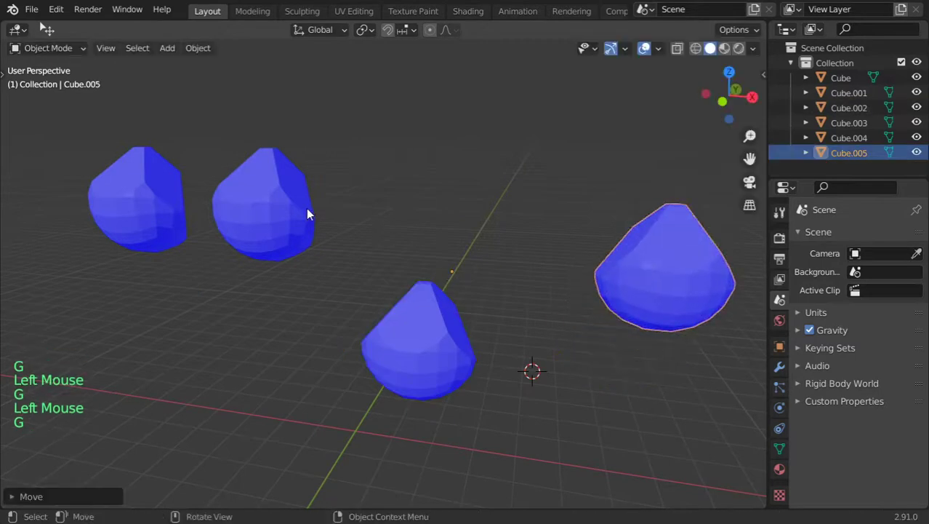
Step: Move the two left cones down-left, then shift them further right
left_click(306, 209)
key("g")
left_click(289, 333)
key("g")
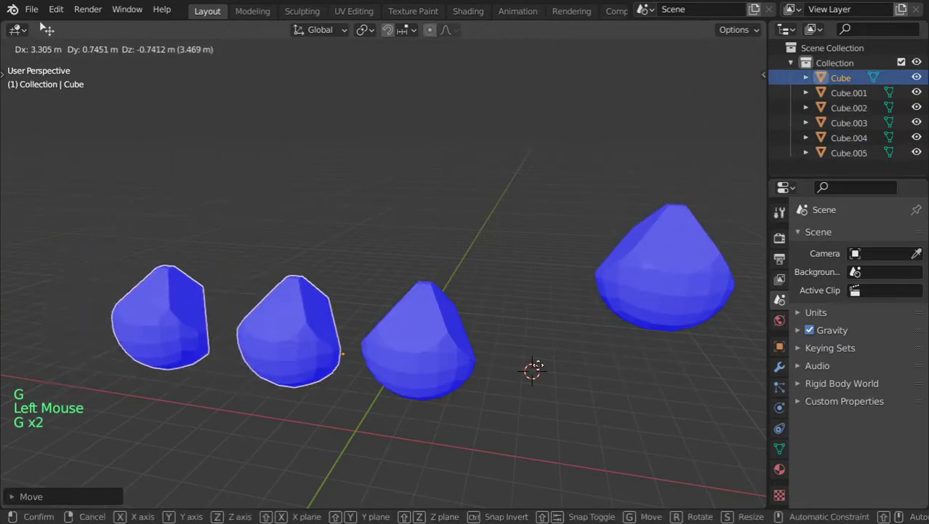
left_click(533, 372)
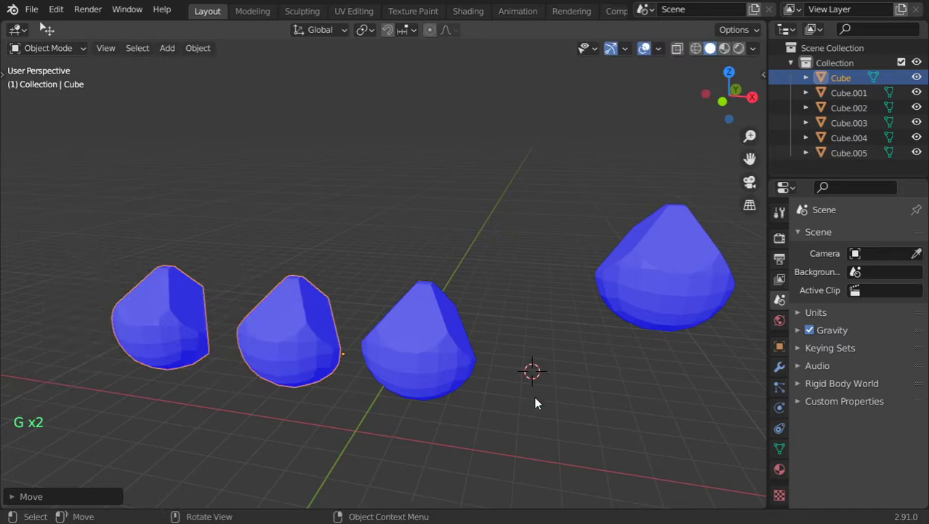
Step: Select the third and rightmost cones and enter Edit Mode with face selection
left_click(441, 352, "shift")
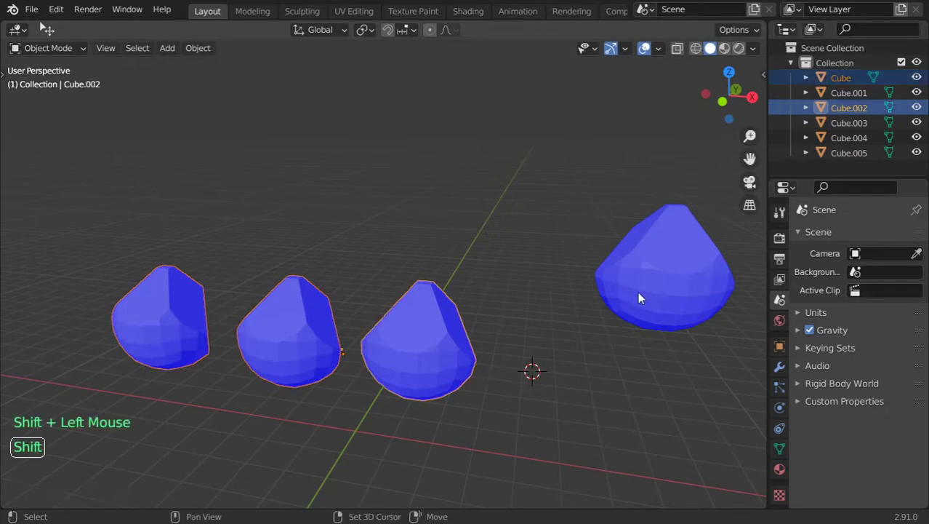
left_click(640, 292, "shift")
key("Tab")
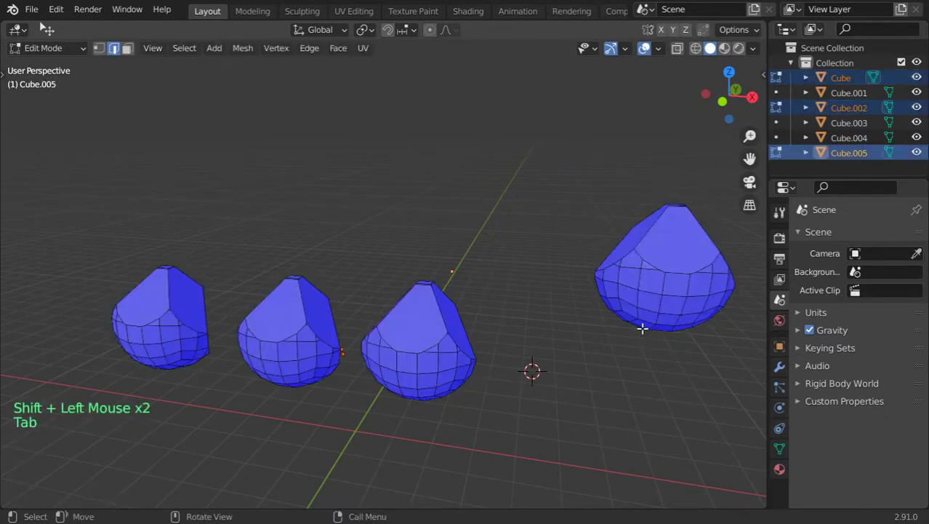
left_click(651, 276)
left_click(668, 256)
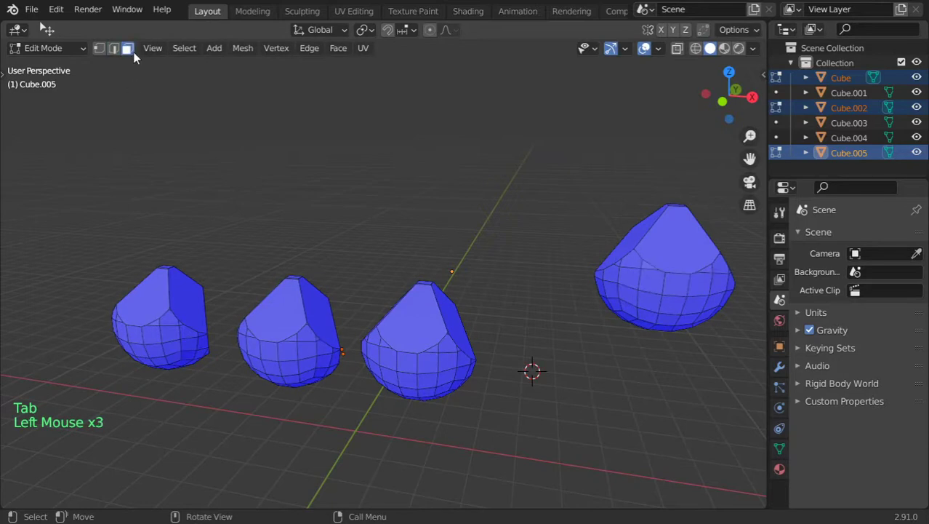
Step: Try extruding the two cones' top faces, cancel it, and return to Object Mode
left_click(422, 314)
left_click(651, 248, "shift")
middle_click_drag(543, 315, 557, 332)
key("e")
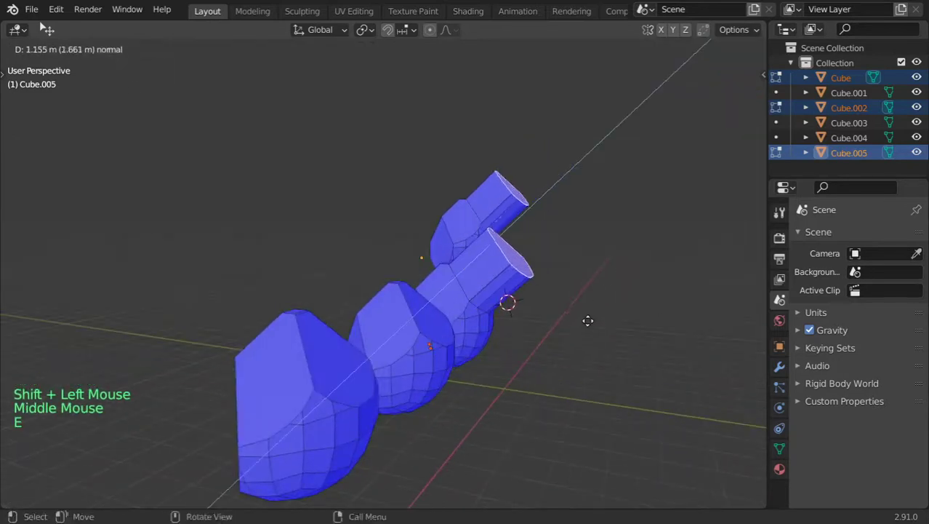
right_click(669, 236)
middle_click_drag(640, 307, 498, 325)
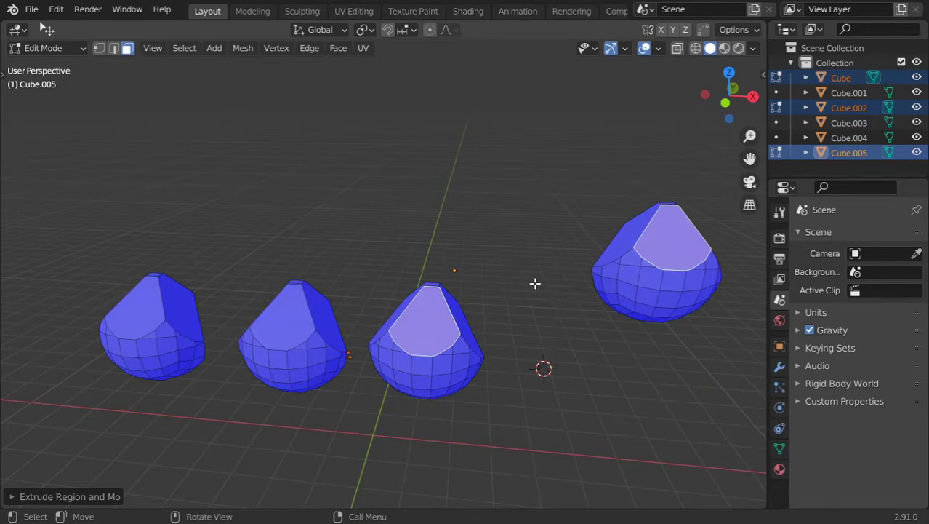
key("Tab")
Step: Move the two left cones up and to the left
scroll(534, 282, "down", 2)
left_click(347, 344)
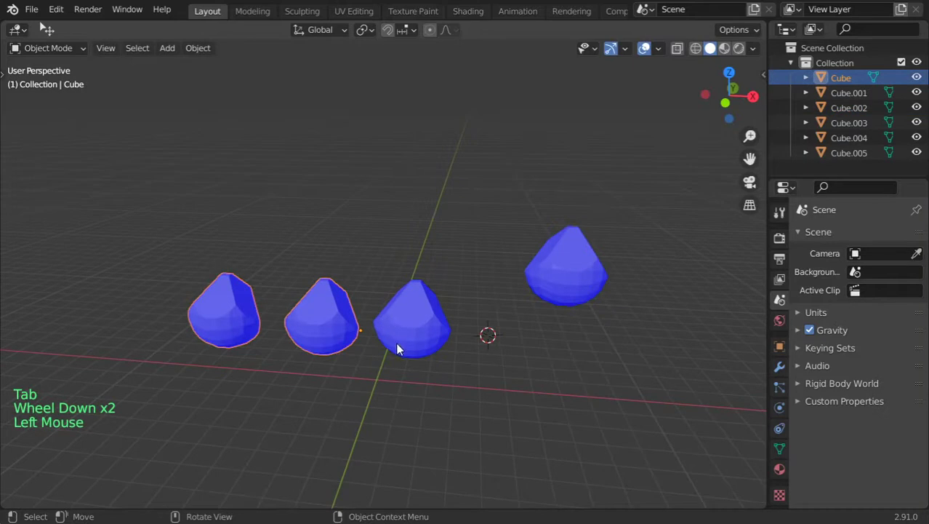
key("g")
left_click(250, 242)
Step: Join the left cones with the middle and right cones into one object, Cube.005
left_click(399, 340, "shift")
left_click(558, 279, "shift")
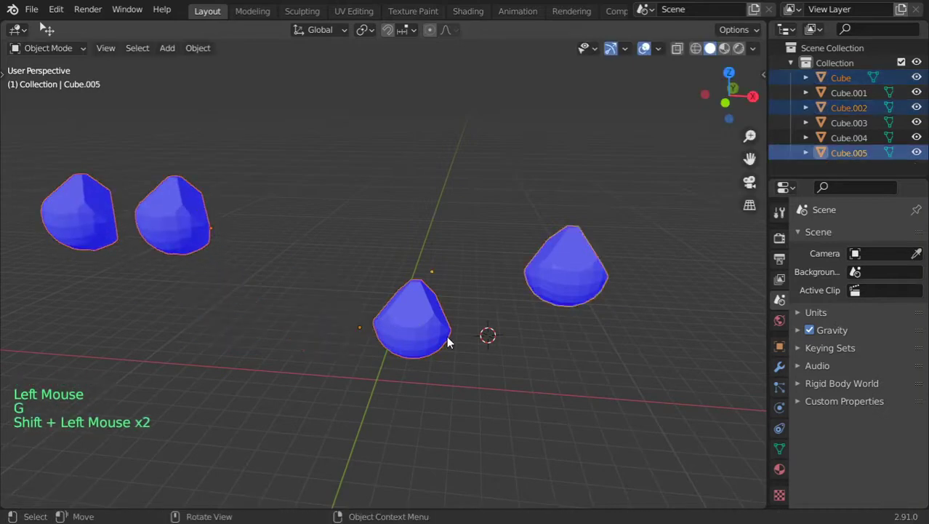
key("ctrl")
key("ctrl+j")
left_click(568, 389)
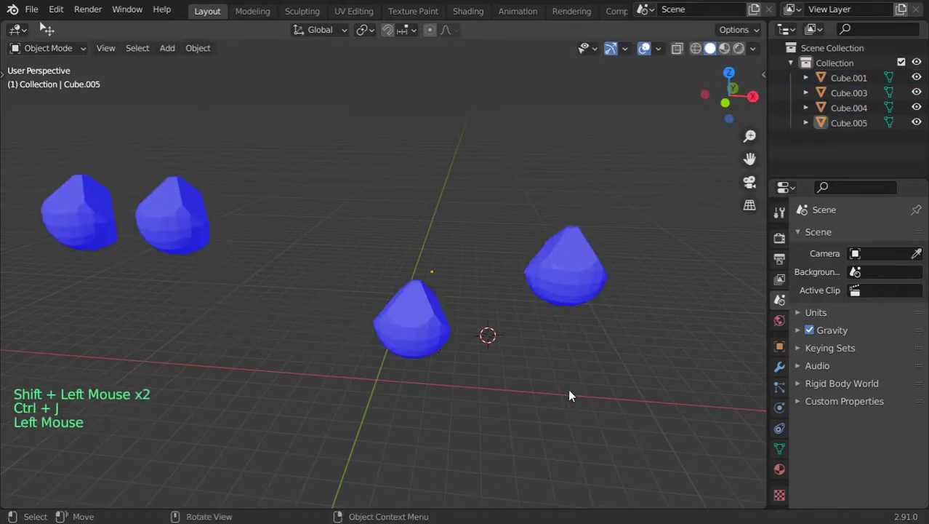
key("shift+a")
Step: Add an icosphere and move it off to the right
mouse_move(561, 230)
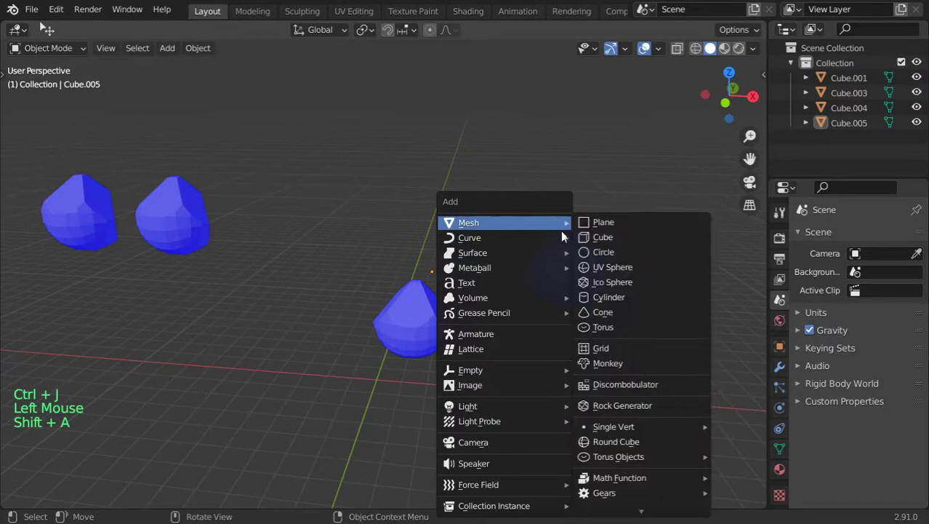
left_click(613, 282)
key("g")
left_click(573, 386)
left_click(398, 200, "shift")
Step: Add a cylinder at a new 3D cursor spot and move it up-left
right_click(395, 224, "shift")
key("shift+a")
mouse_move(392, 222)
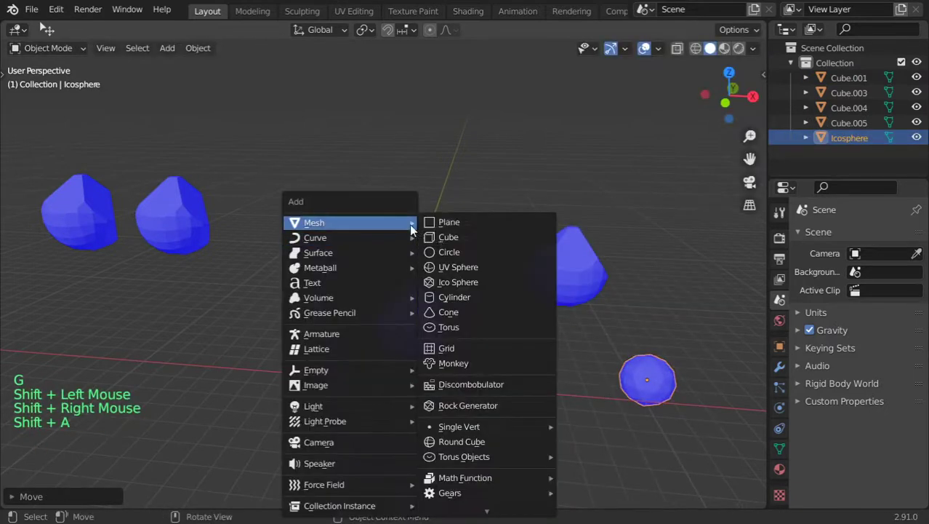
left_click(471, 294)
key("g")
left_click(396, 308)
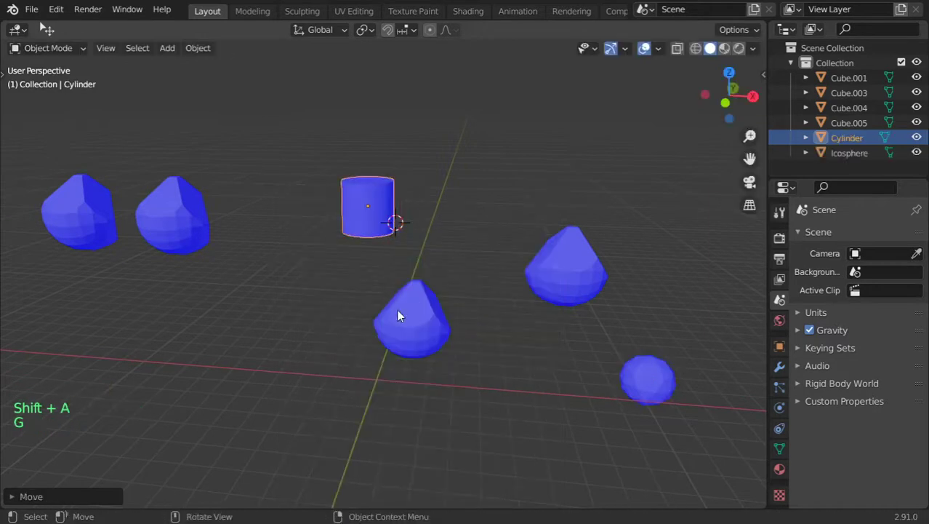
Step: Join the cylinder, merged cone and icosphere into one Icosphere object
left_click(545, 277, "shift")
left_click(654, 389, "shift")
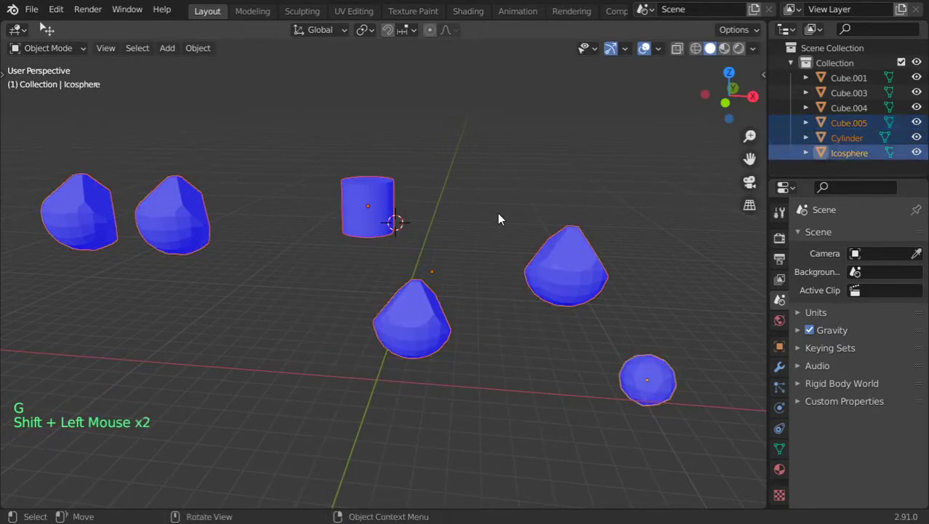
key("ctrl+j")
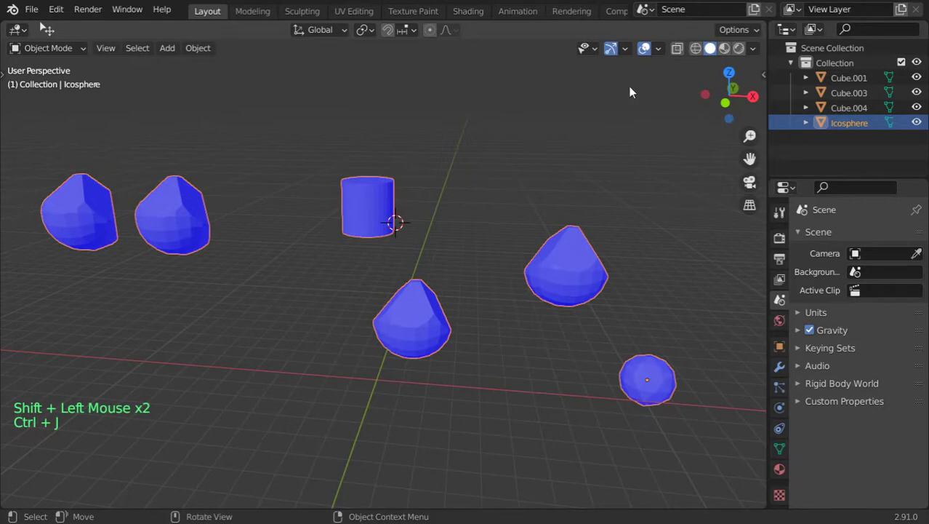
Step: Turn off the Face Orientation overlay and shade the viewport with the orange MatCap
left_click(659, 48)
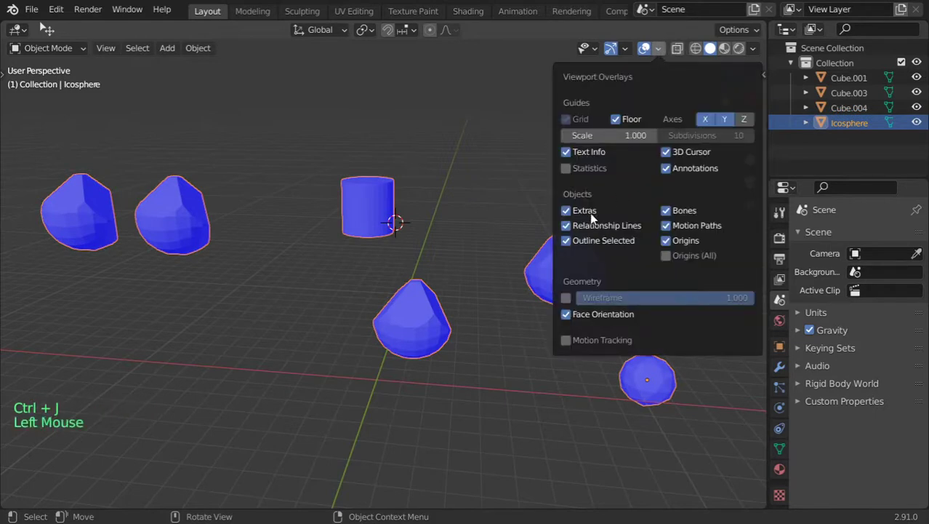
left_click(595, 312)
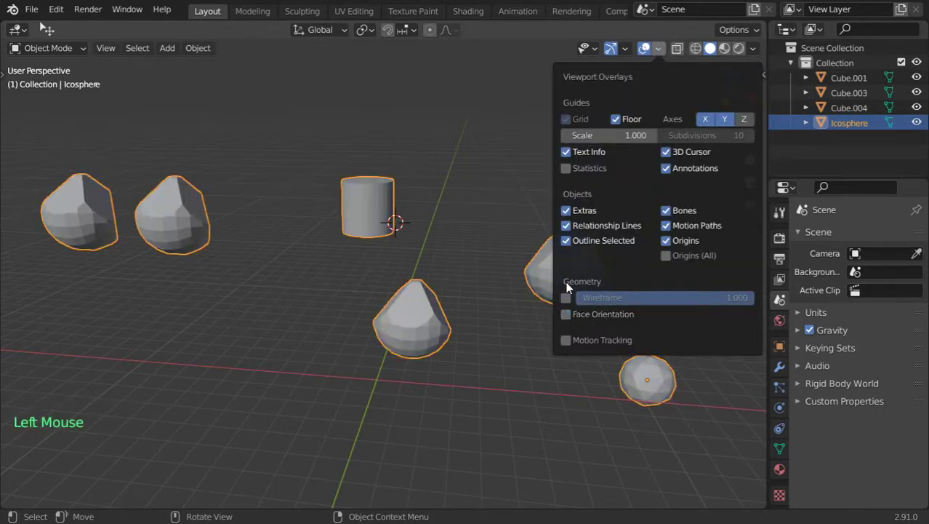
left_click(754, 48)
left_click(739, 119)
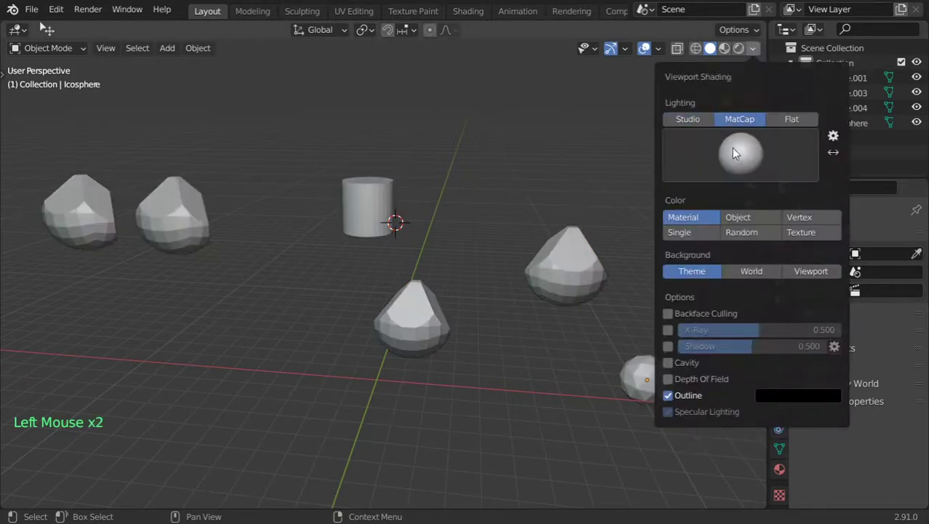
left_click(733, 149)
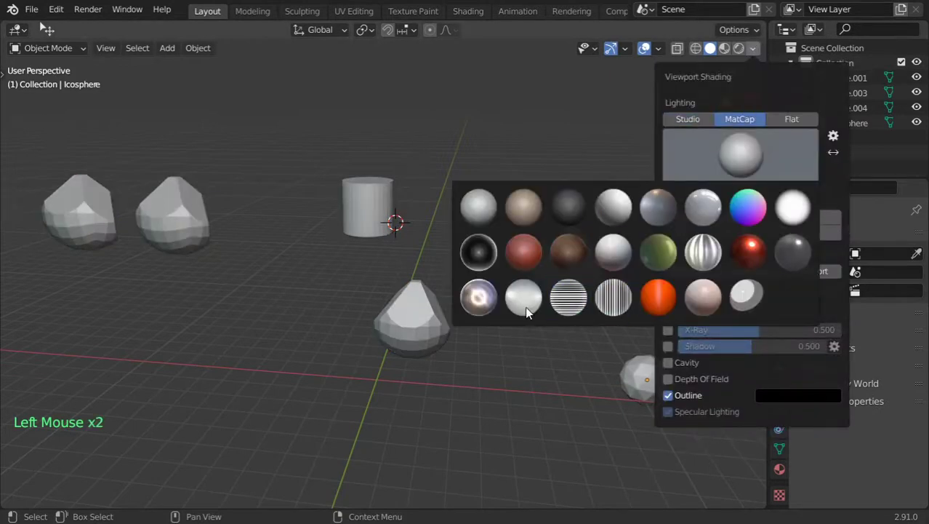
left_click(478, 297)
left_click(740, 154)
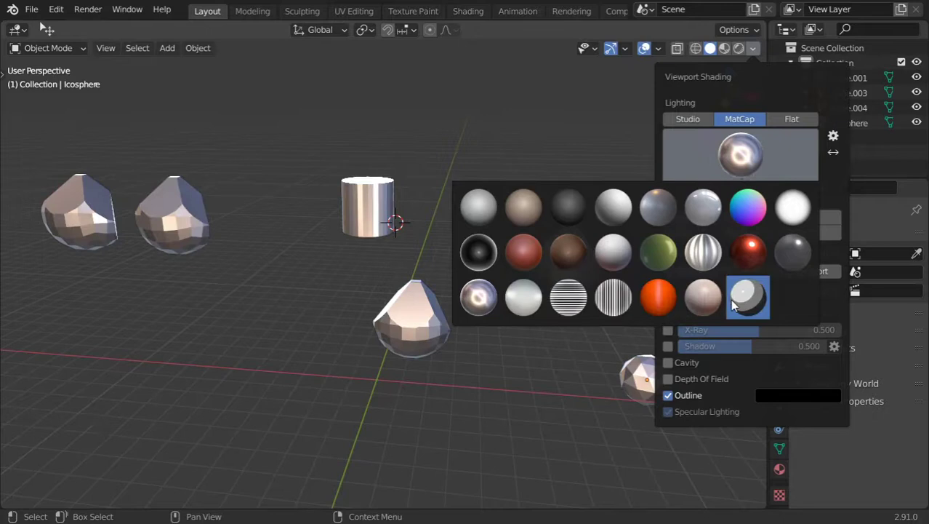
left_click(647, 295)
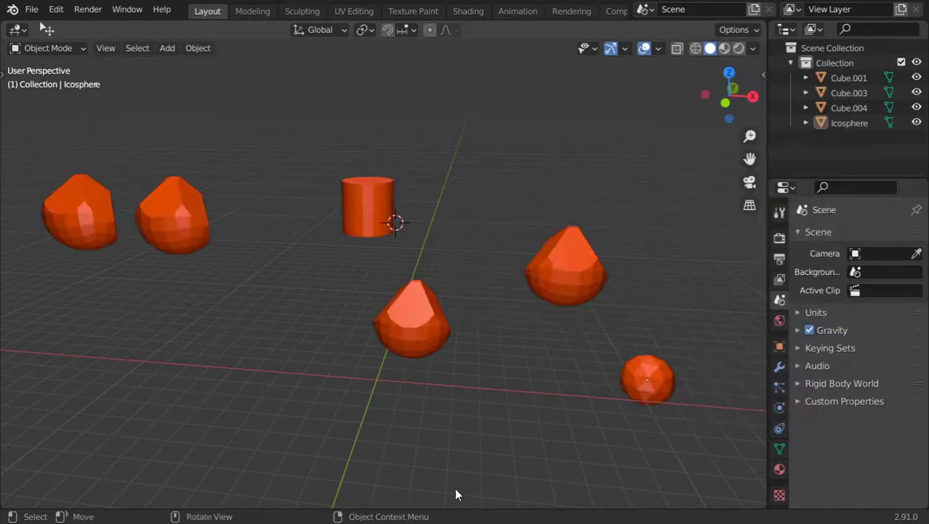
left_click(456, 480)
Step: Select the joined Icosphere shapes and delete them
left_click(440, 316)
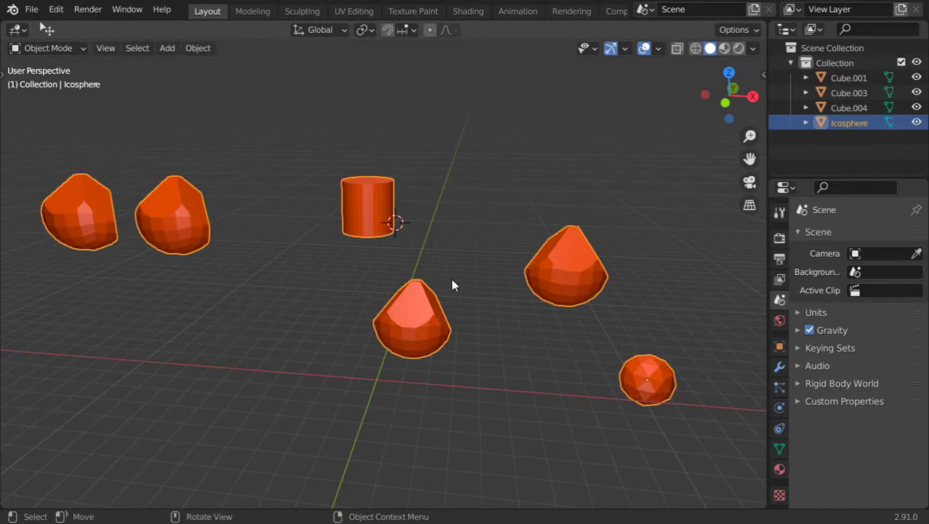
middle_click_drag(451, 284, 479, 337, "shift")
key("x")
left_click(477, 322)
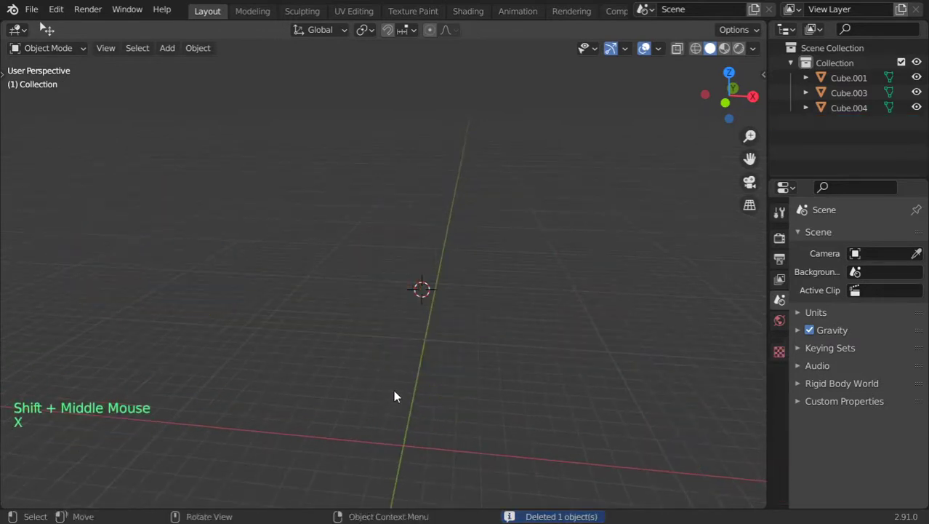
Step: Recentre the 3D cursor and view on the origin with Shift+C, then bring up the Add menu
key("shift+c")
key("shift+a")
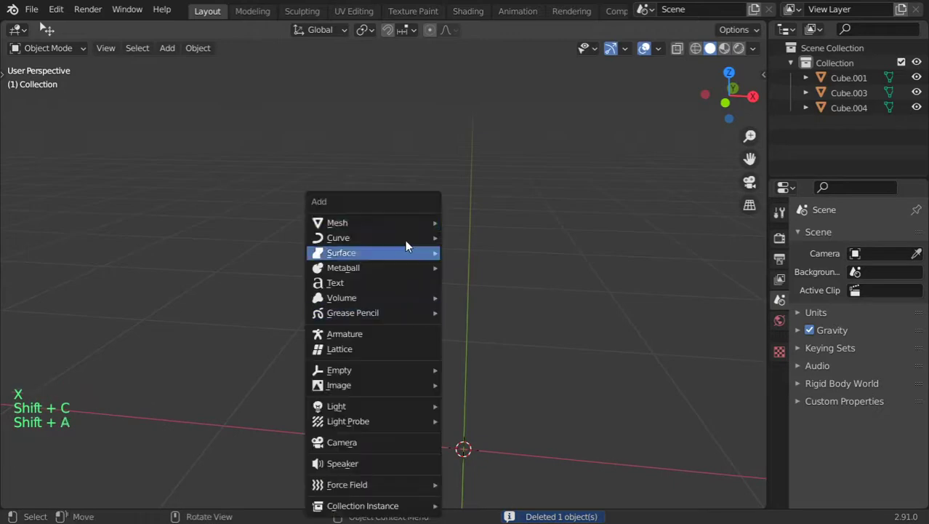
mouse_move(393, 222)
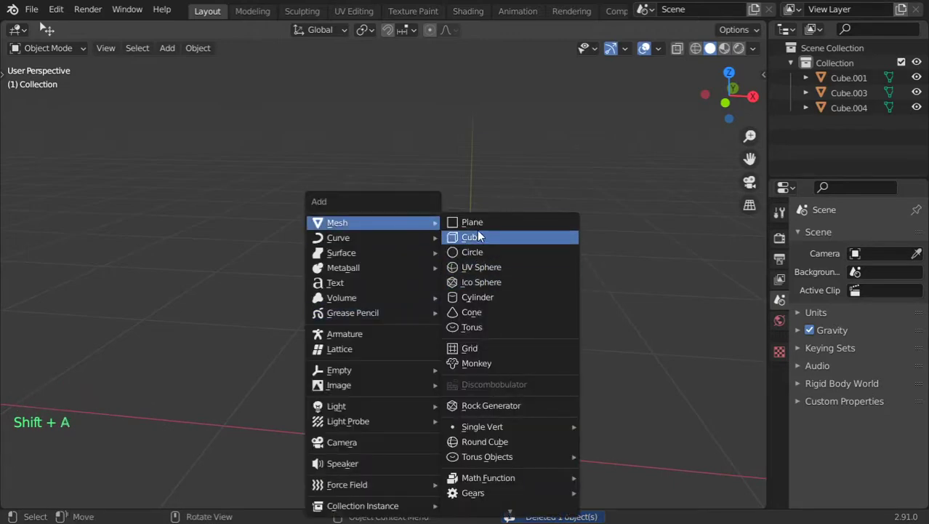
Step: Add a cylinder at the world origin and enter its Edit Mode
left_click(499, 298)
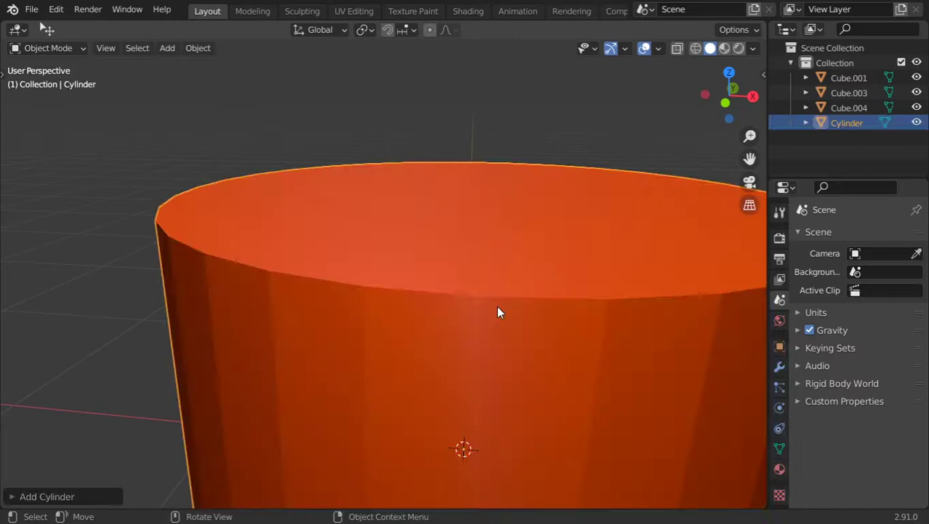
scroll(498, 317, "down", 8)
key("Tab")
middle_click_drag(489, 306, 420, 193)
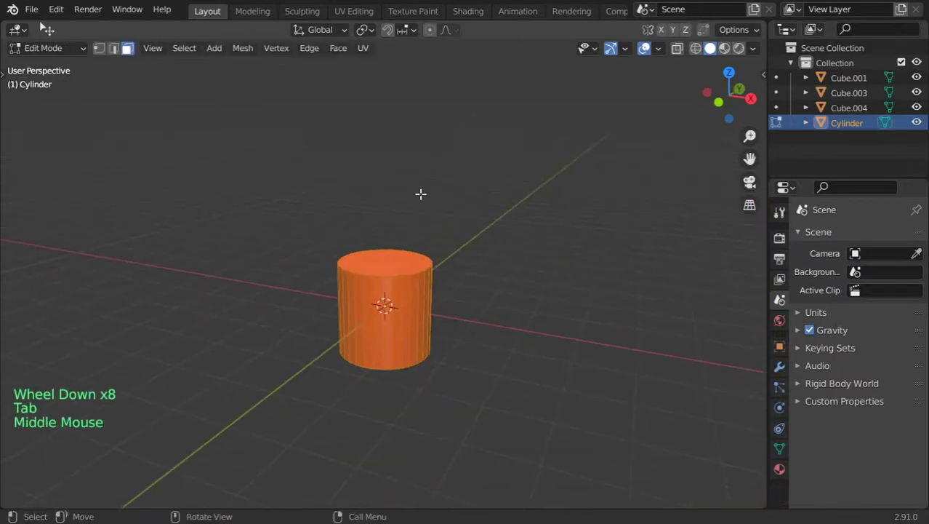
Step: Enable snapping, check the Snap To options, and return the cylinder to Object Mode
left_click(388, 30)
left_click(409, 30)
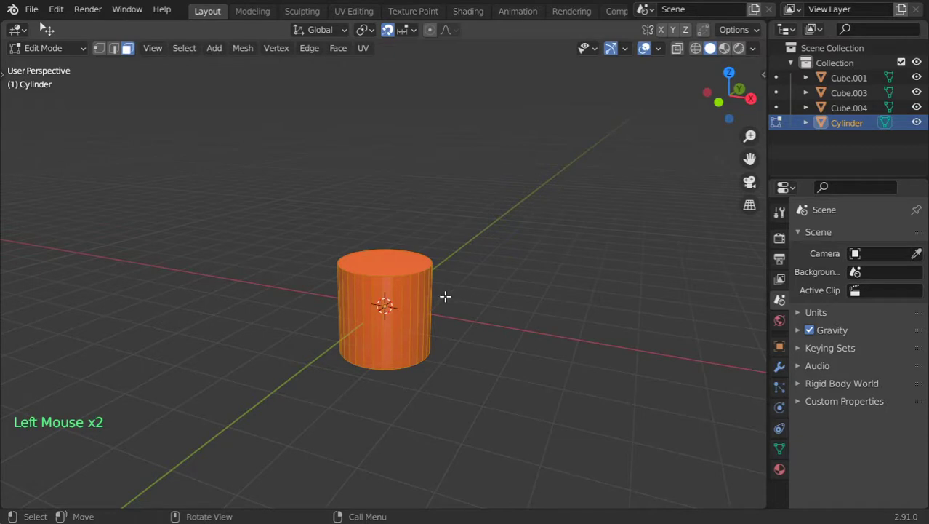
middle_click_drag(445, 296, 500, 298)
key("Tab")
key("Tab")
key("Tab")
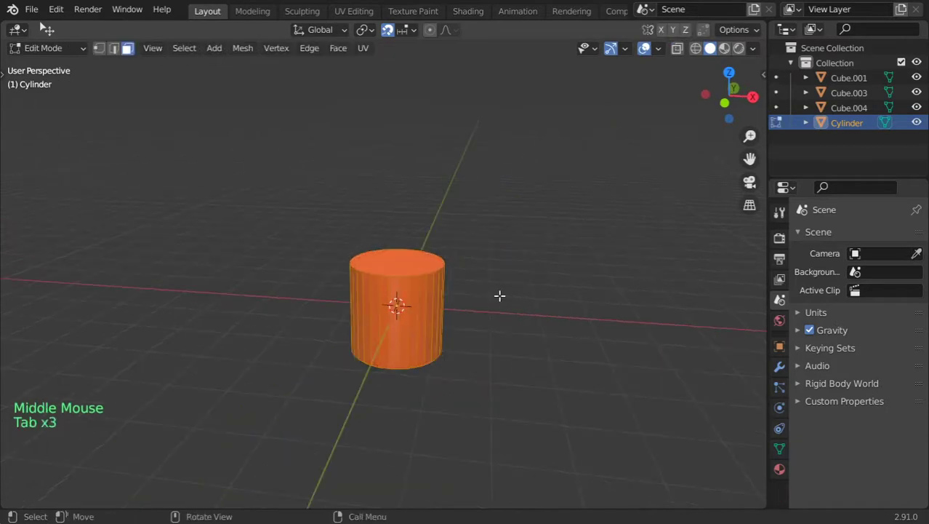
key("shift+a")
key("Tab")
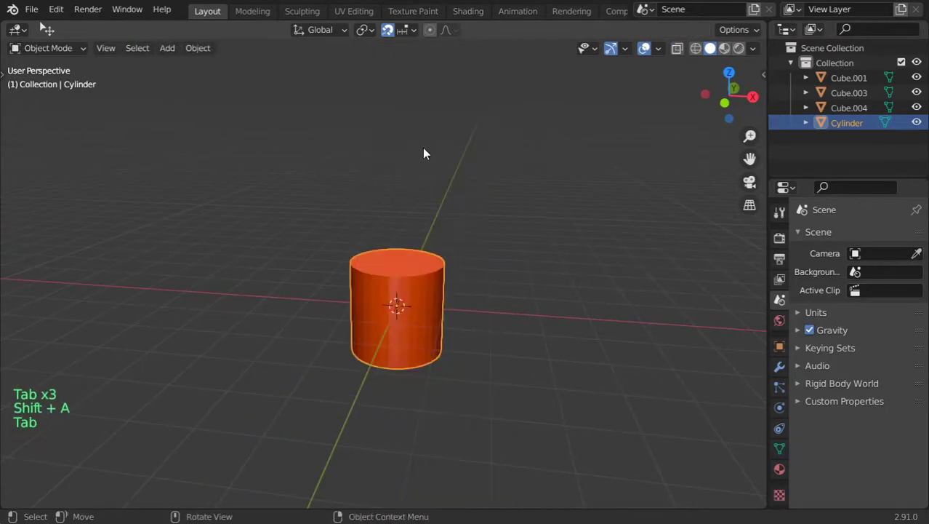
key("shift+a")
Step: Add a cube and drop it to the right of the cylinder
mouse_move(426, 149)
left_click(465, 162)
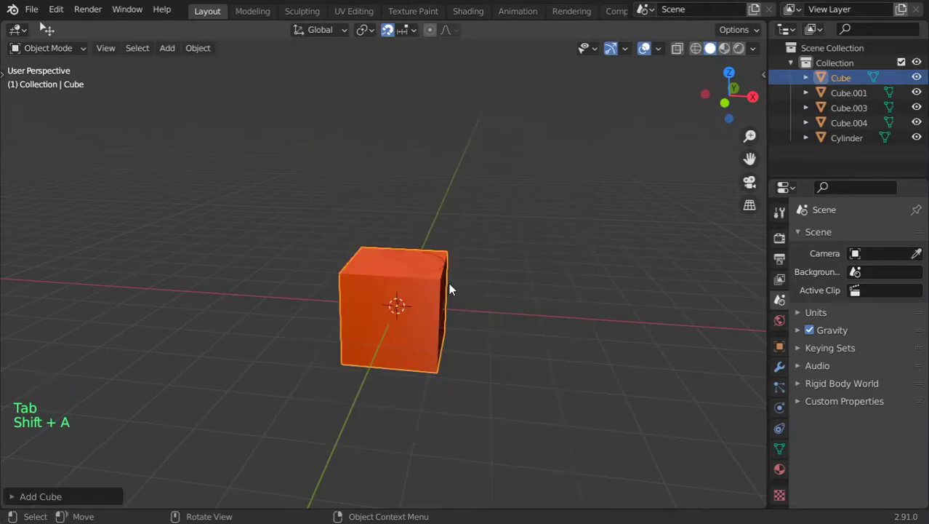
key("g")
left_click(654, 293)
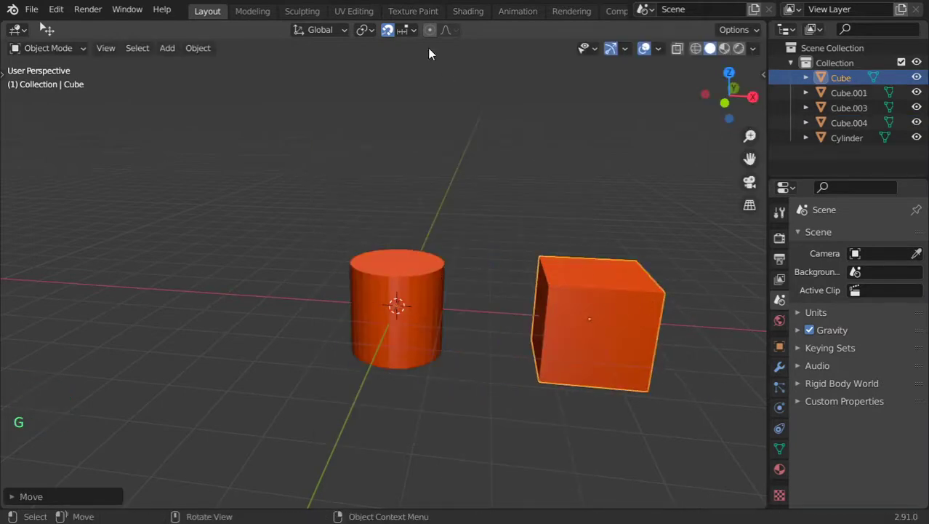
Step: Switch to top view (Numpad 7) and trial-move the cube along X, cancelling both attempts
scroll(575, 268, "down", 2)
middle_click_drag(579, 269, 473, 306, "shift")
key("KP_7")
scroll(445, 334, "up", 3)
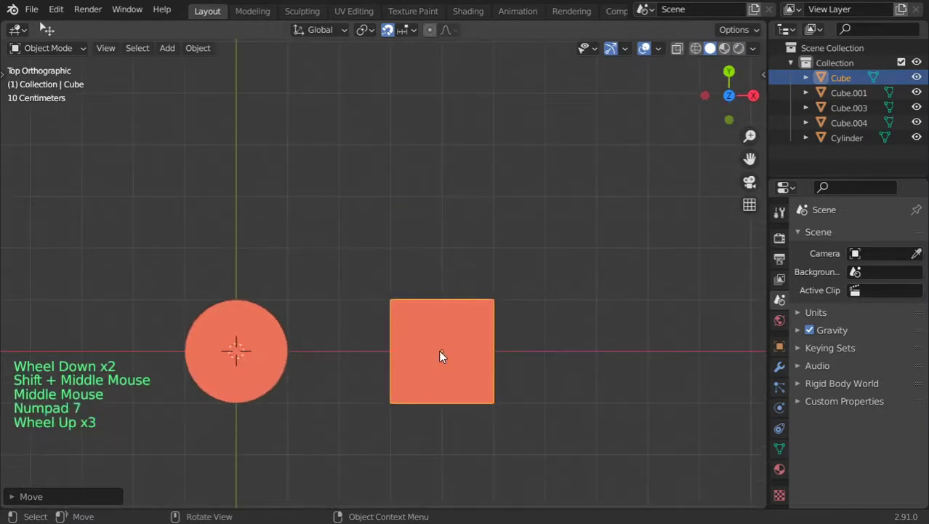
key("g")
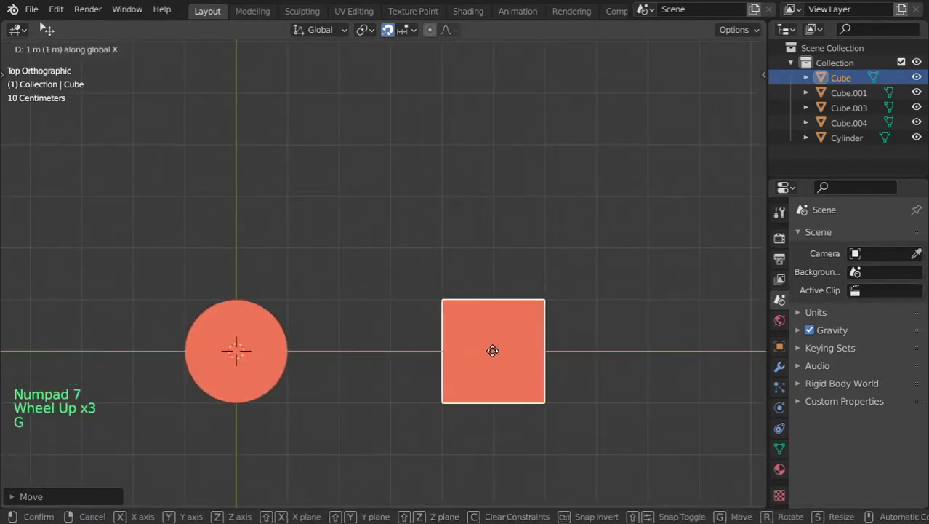
right_click(493, 351)
scroll(491, 348, "down", 5)
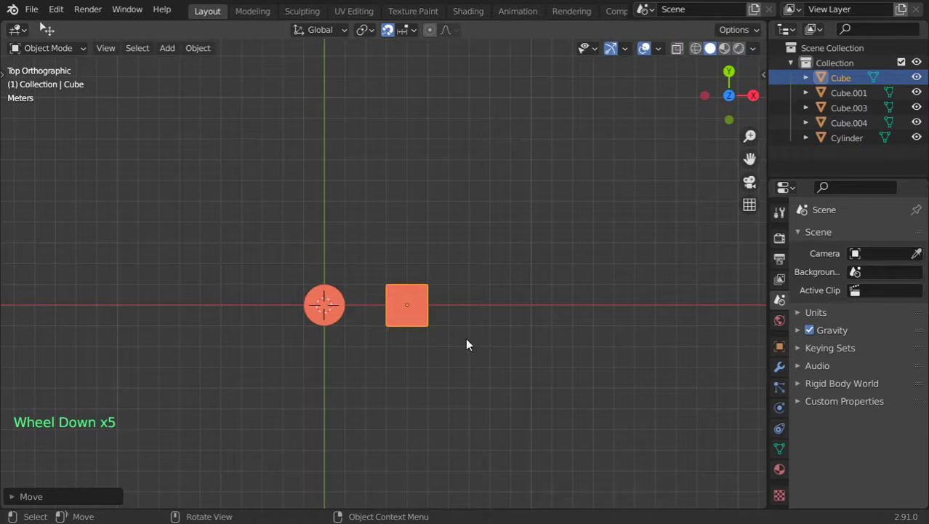
key("g")
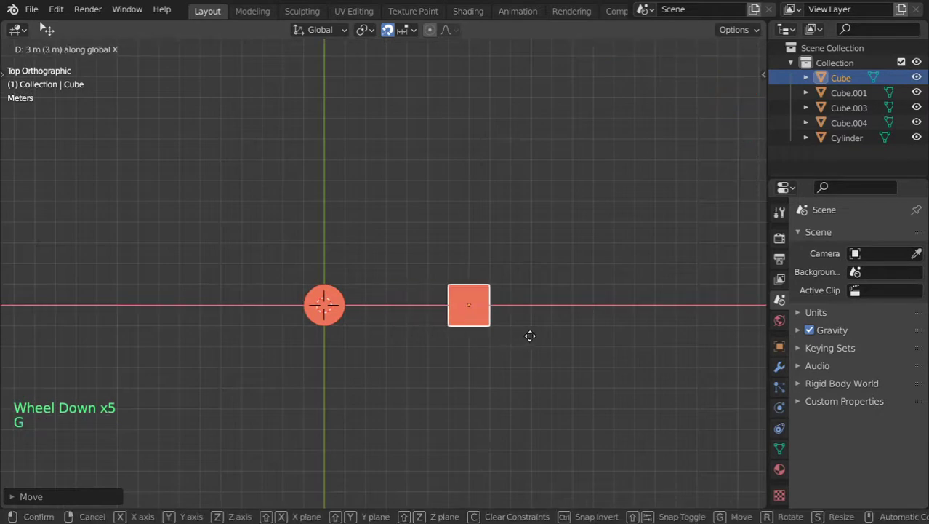
right_click(666, 330)
scroll(523, 321, "up", 9)
Step: Switch to wireframe shading, nudge the cube further right, and orbit to see both objects
middle_click_drag(514, 323, 350, 237, "shift")
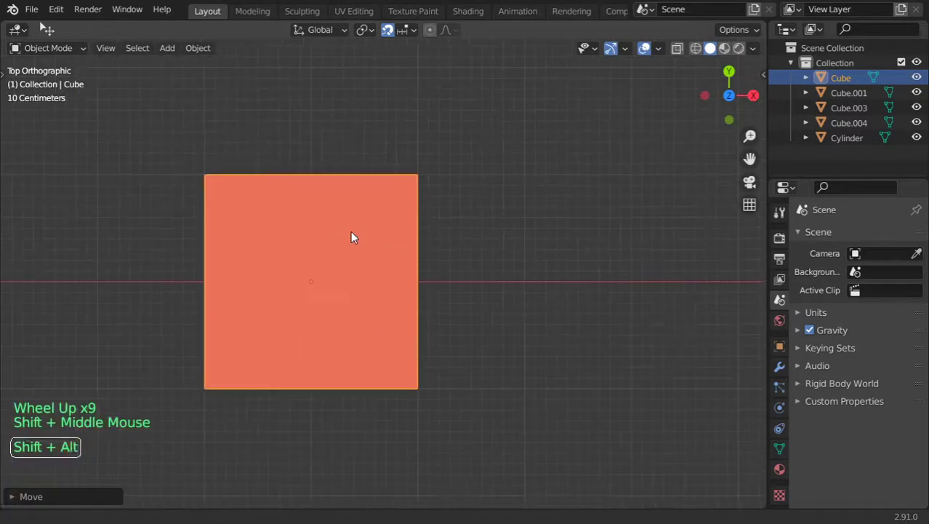
scroll(347, 287, "up", 3)
key("z")
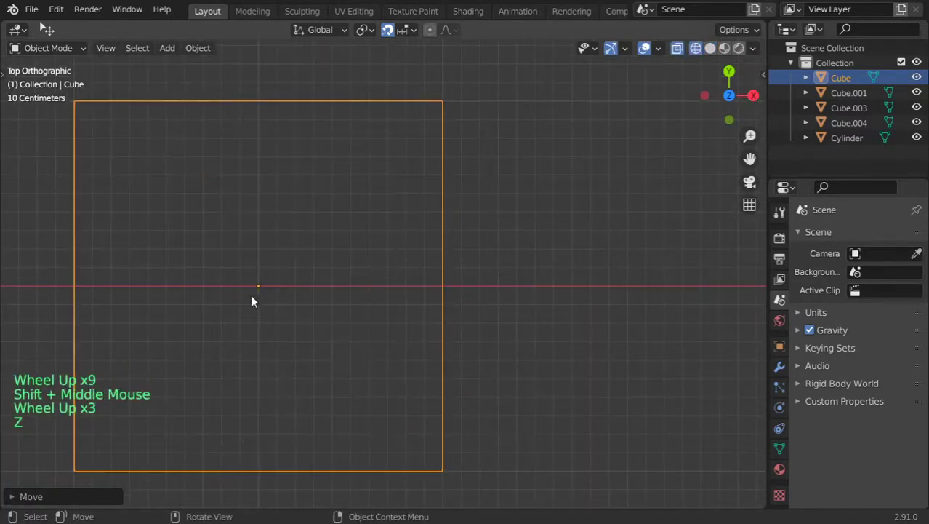
key("g")
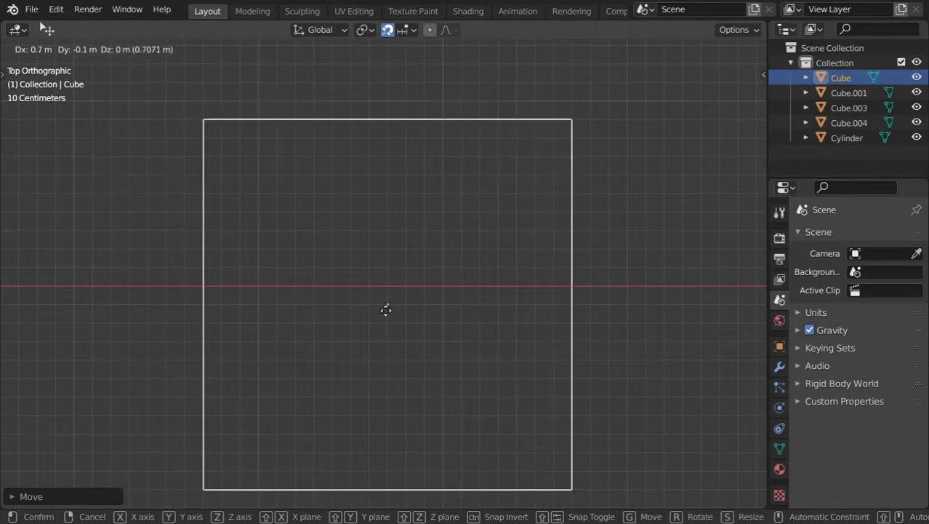
left_click(441, 319)
scroll(437, 325, "down", 4)
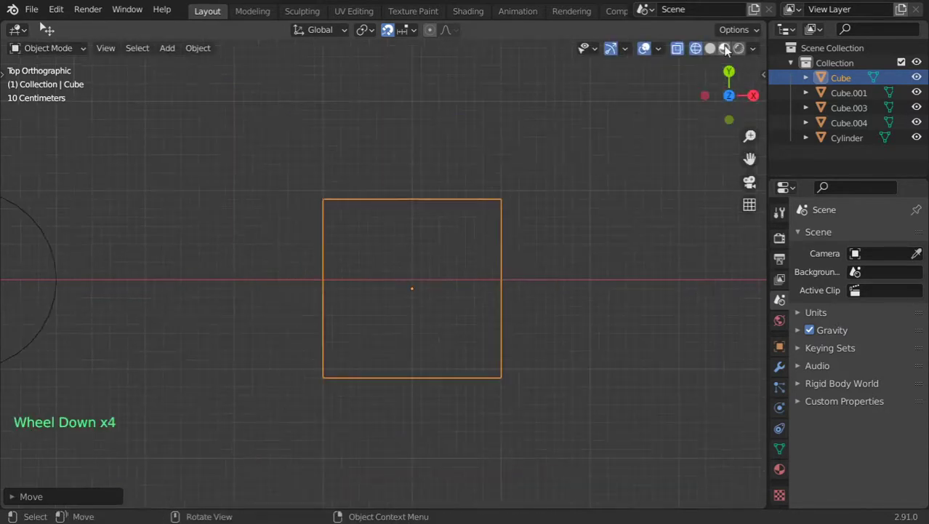
middle_click_drag(509, 265, 435, 156)
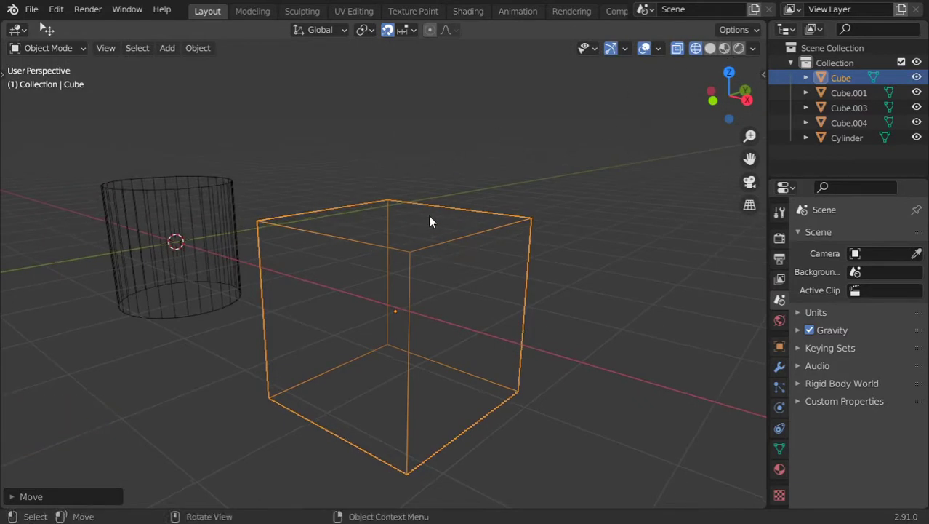
Step: Cycle through Solid, Material Preview and Rendered shading, ending on Rendered
left_click(711, 48)
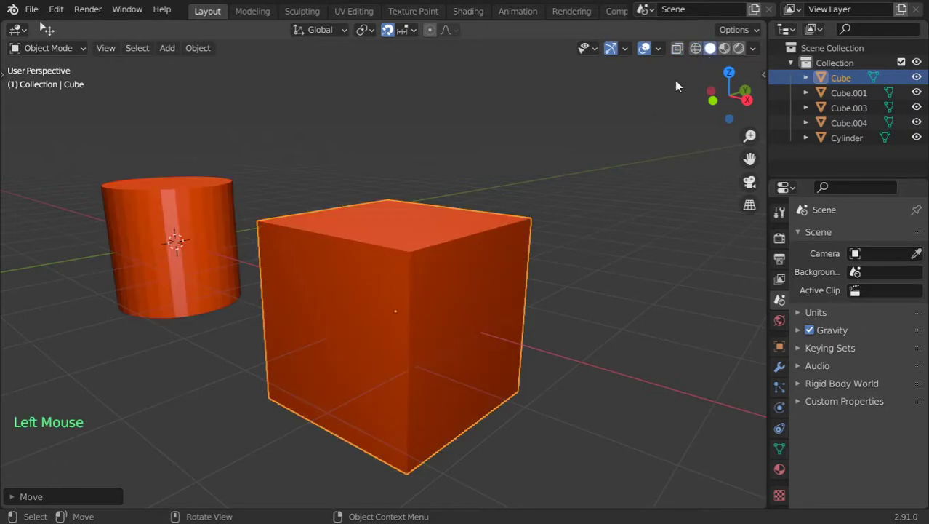
left_click(725, 48)
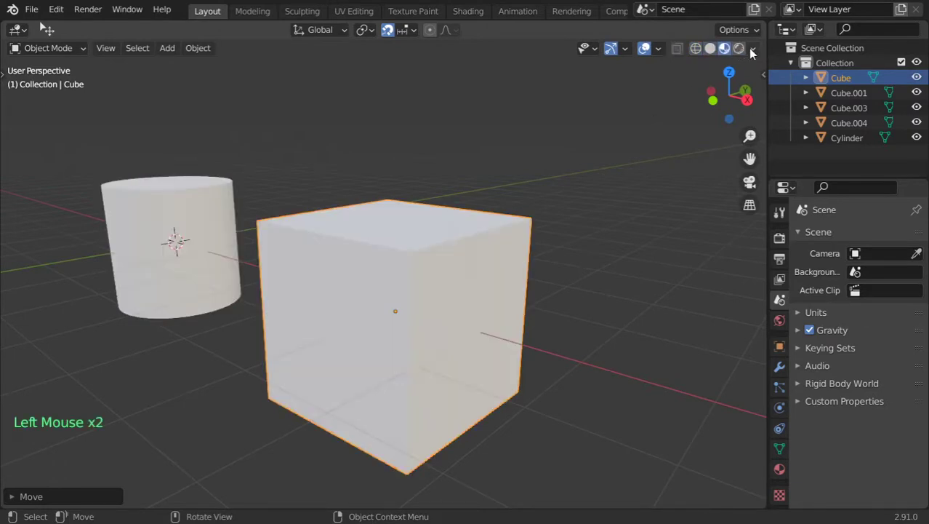
left_click(738, 48)
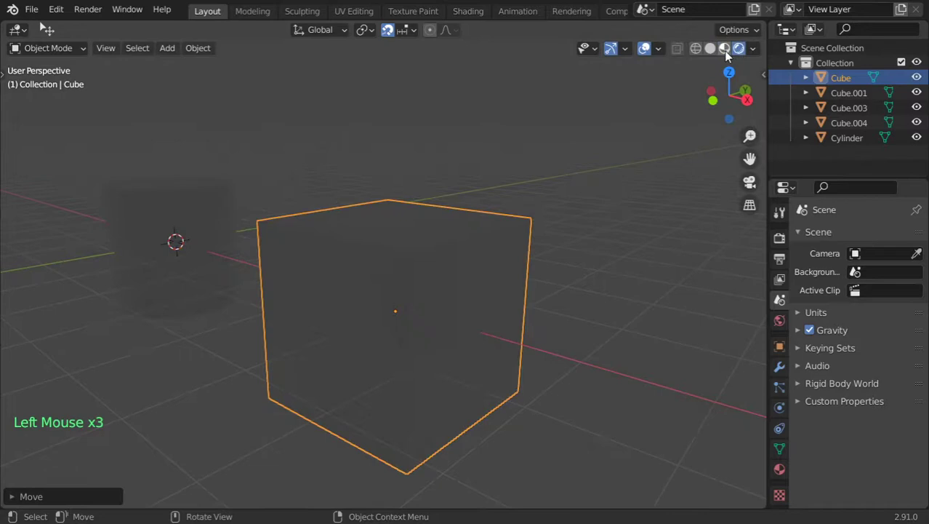
left_click(725, 48)
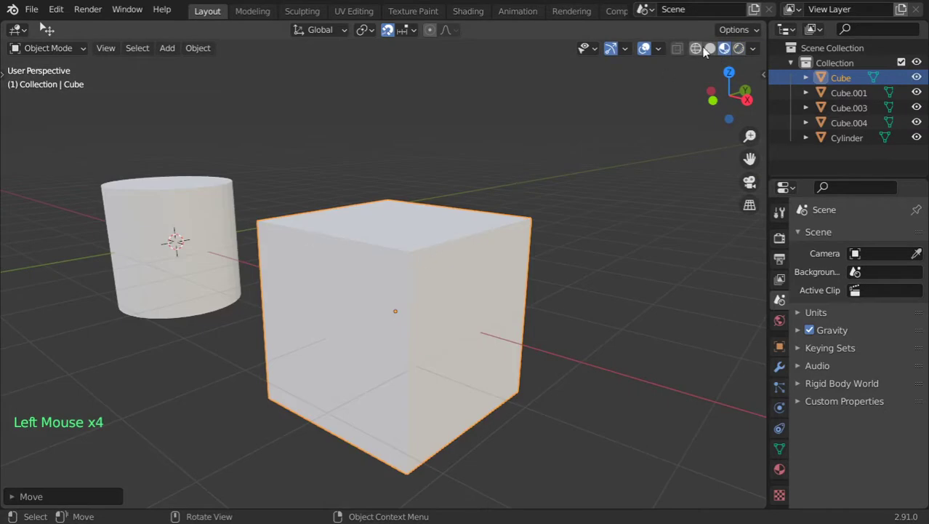
left_click(739, 48)
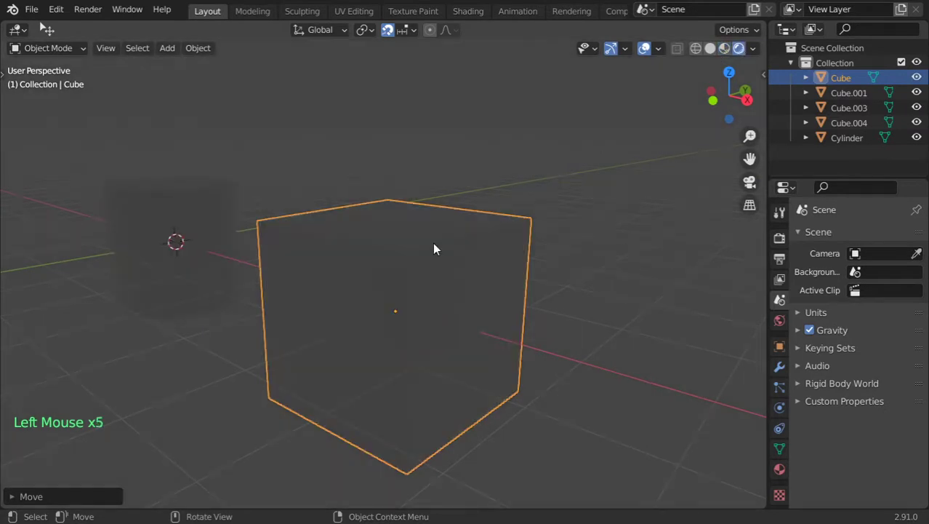
scroll(398, 262, "down", 7)
scroll(399, 261, "up", 2)
Step: Bring up the Shift+A Add menu and browse its entries
key("shift+a")
mouse_move(382, 223)
mouse_move(377, 240)
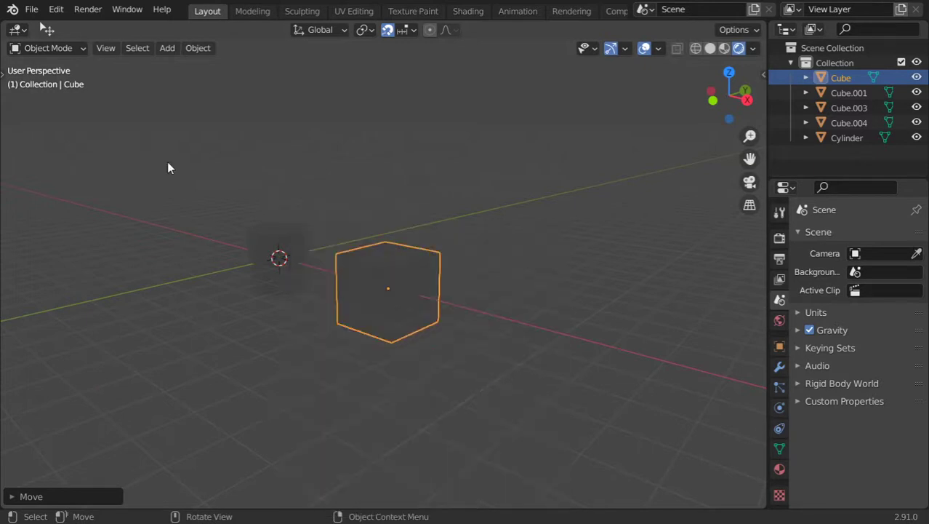
left_click(58, 13)
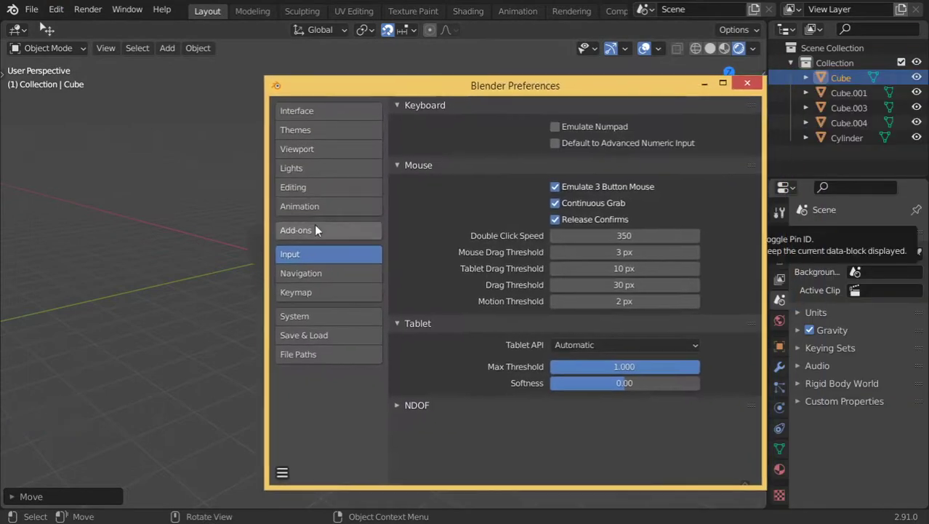
left_click(320, 230)
left_click(673, 127)
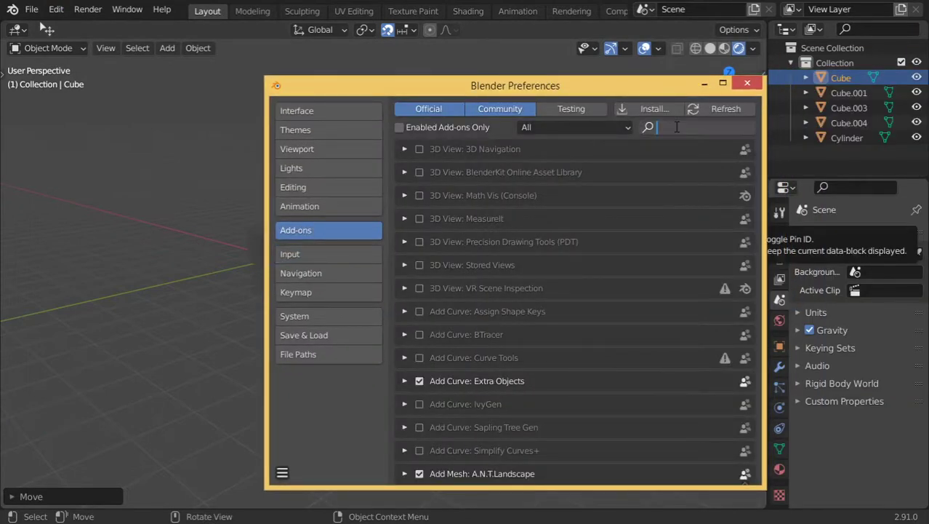
type("extra")
key("Return")
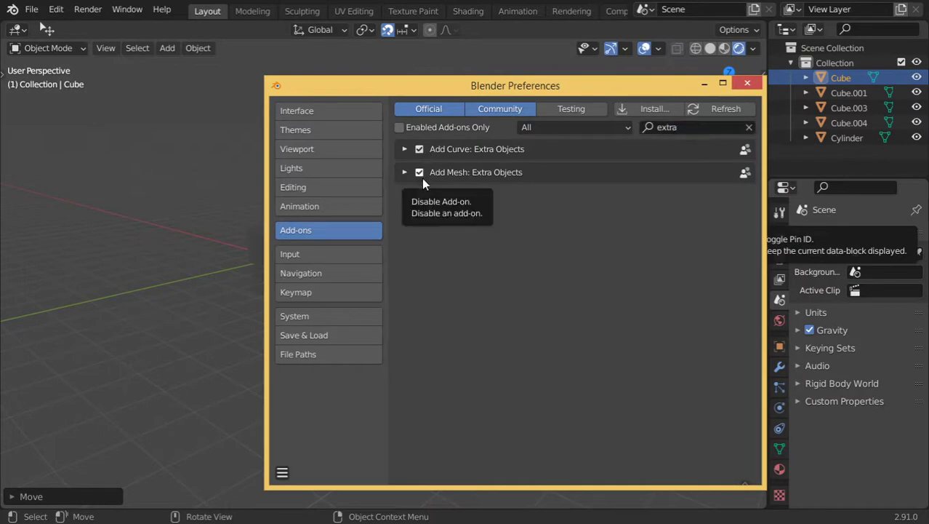
left_click(746, 83)
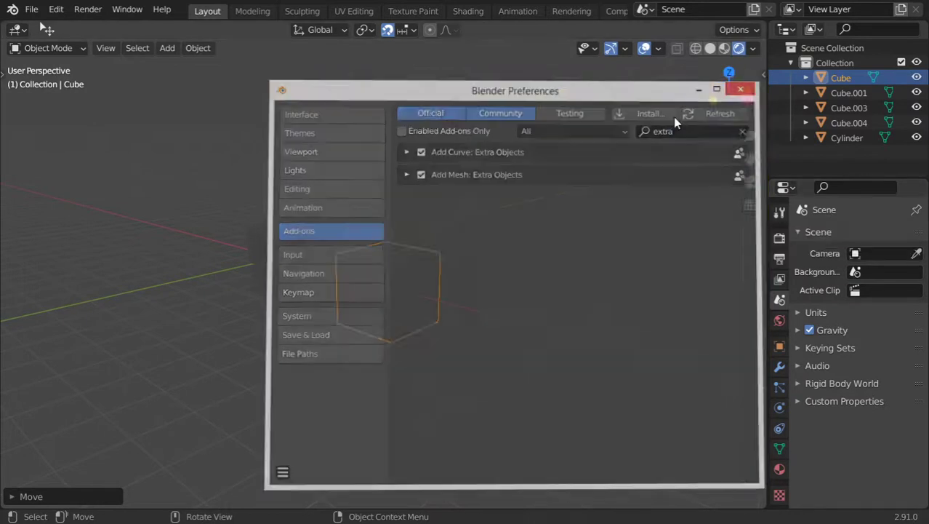
Step: Set the 3D cursor and add the Teapot+ mesh from Add > Mesh > Extras
middle_click_drag(452, 343, 402, 266, "shift")
right_click(460, 268, "shift")
key("shift+a")
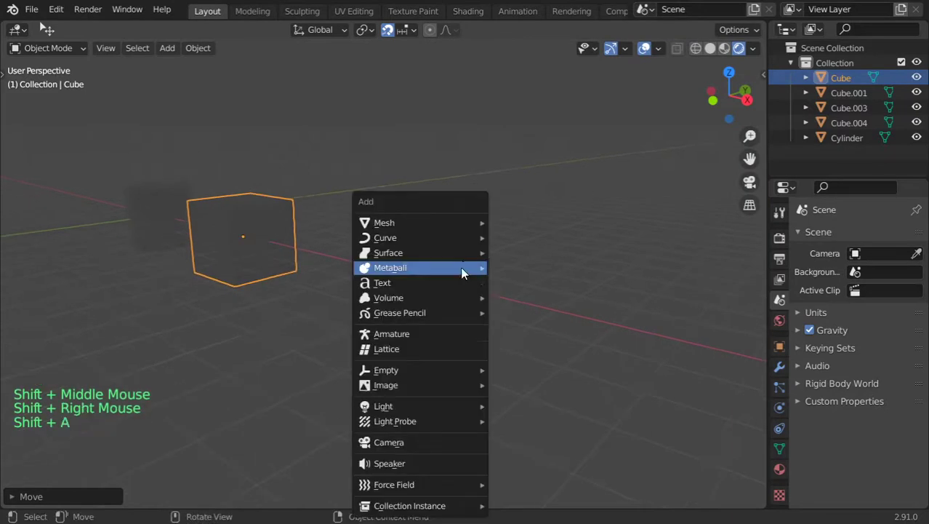
mouse_move(448, 219)
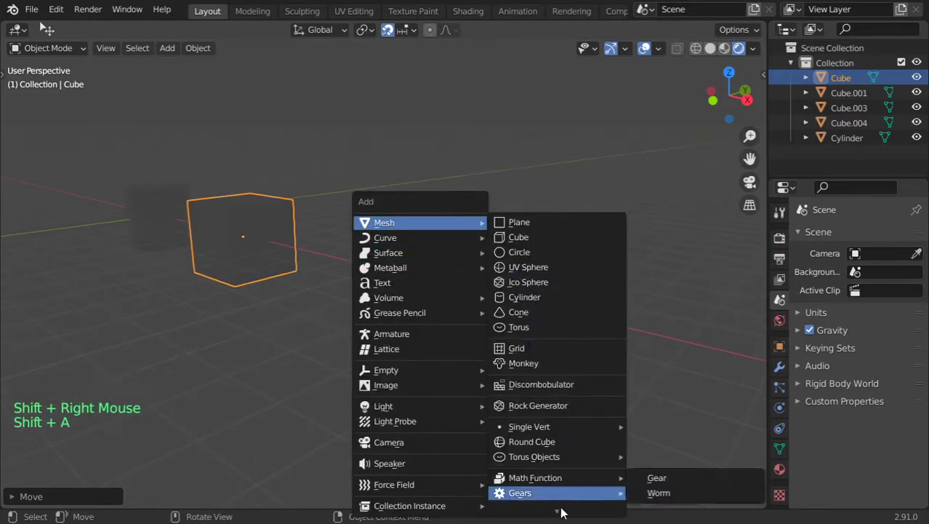
scroll(571, 501, "down", 2)
mouse_move(567, 485)
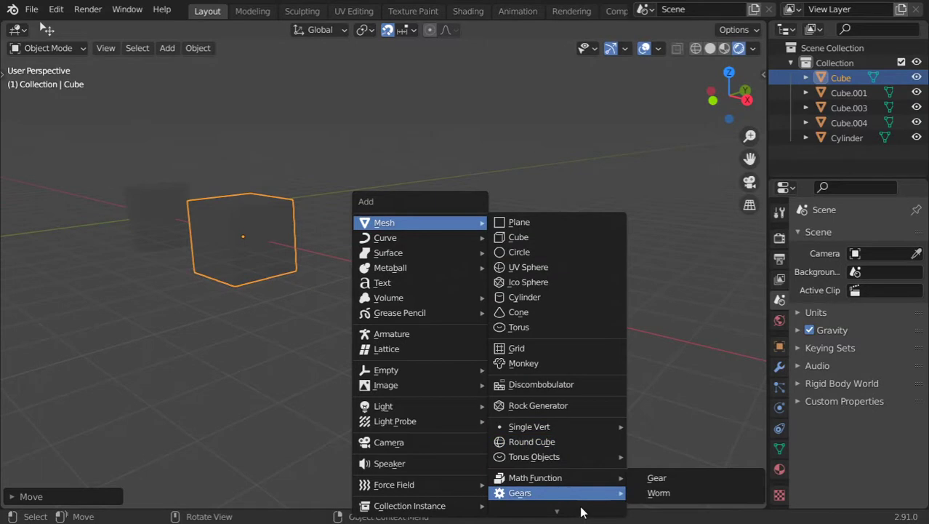
mouse_move(568, 512)
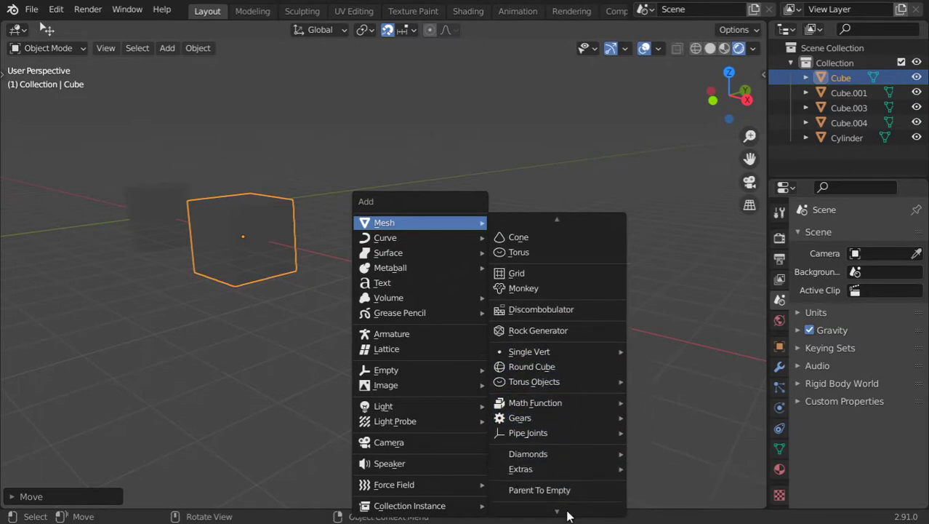
mouse_move(578, 459)
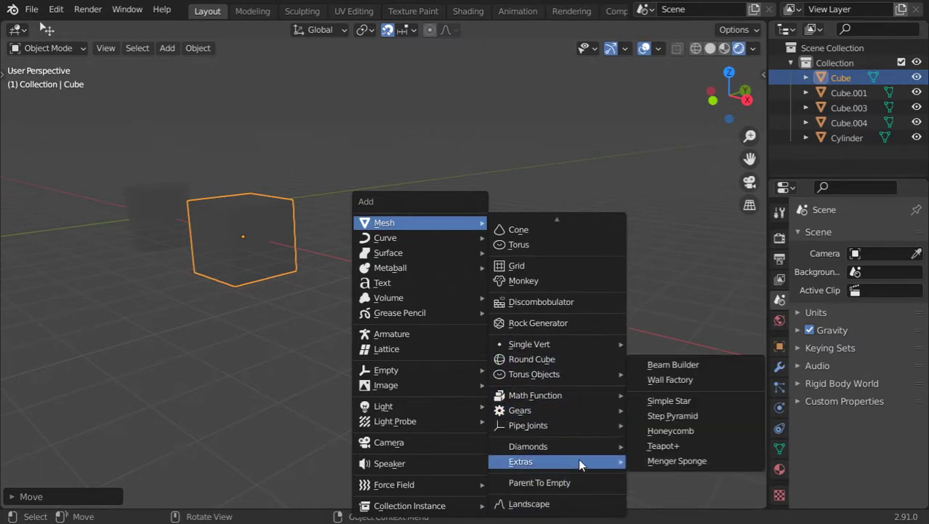
left_click(663, 446)
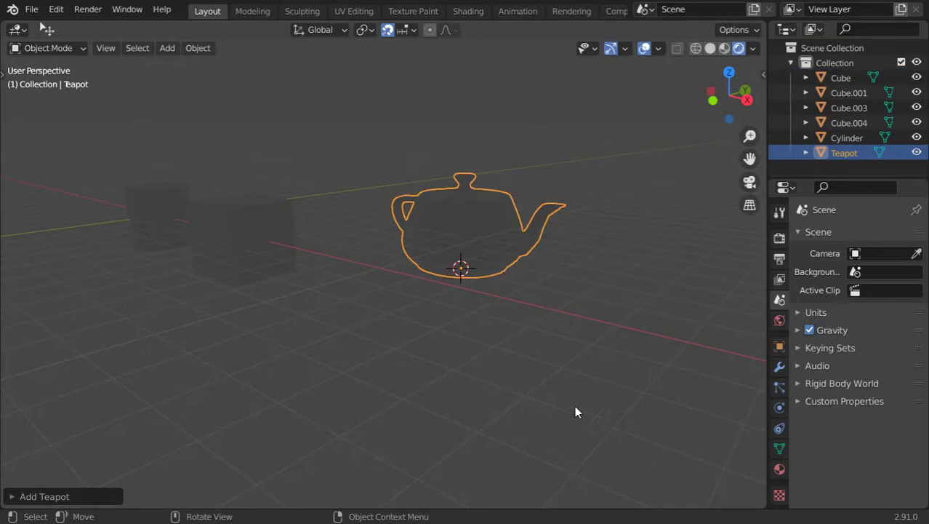
Step: Switch the viewport back to Solid shading and orbit around the teapot
left_click(710, 49)
scroll(529, 255, "up", 3)
middle_click_drag(531, 239, 618, 234)
scroll(560, 214, "down", 4)
middle_click_drag(506, 197, 436, 282, "shift")
Step: Delete the cube and the cylinder beside the teapot
left_click(313, 320)
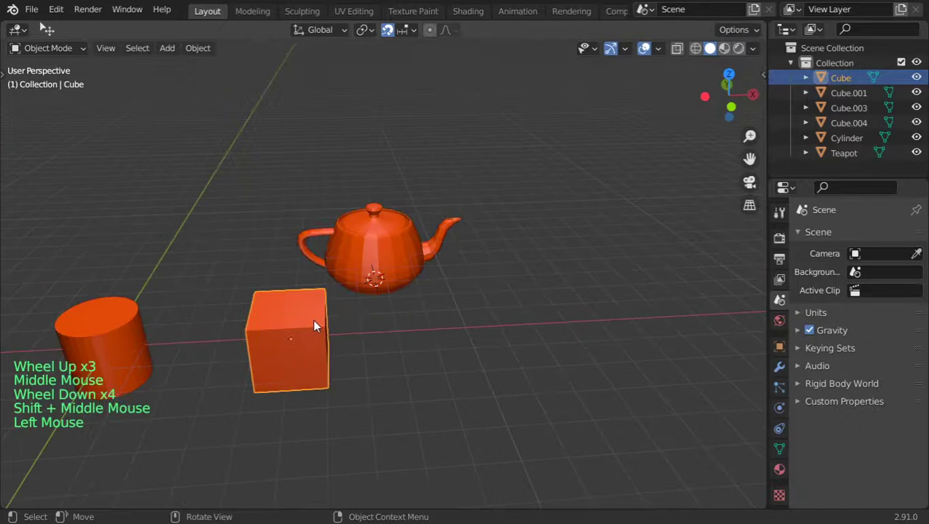
key("x")
left_click(136, 345)
key("x")
left_click(136, 345)
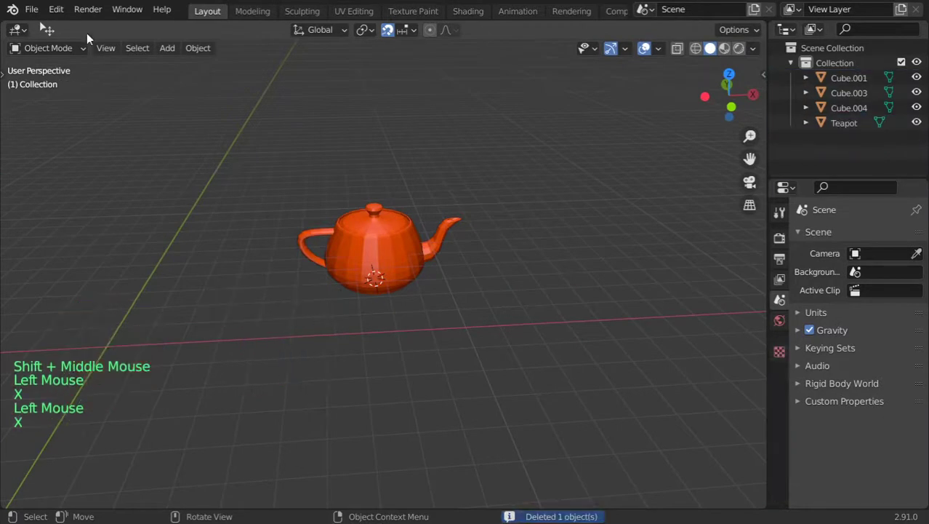
left_click(56, 10)
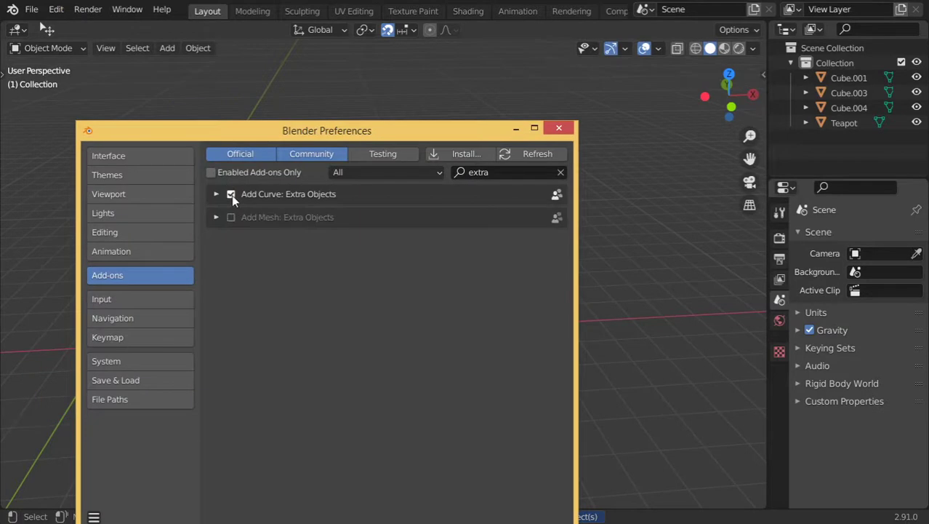
Step: Close the Blender Preferences window and dismiss the Add menu to return to the teapot scene
left_click(559, 129)
key("shift+a")
mouse_move(315, 220)
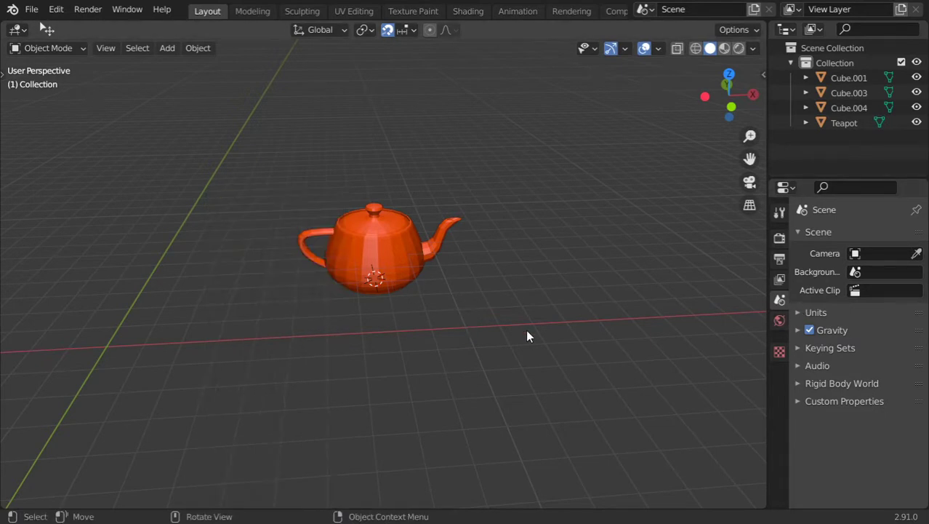
Step: With the teapot selected, add a cube mesh and move it to the right of the teapot
left_click(419, 270)
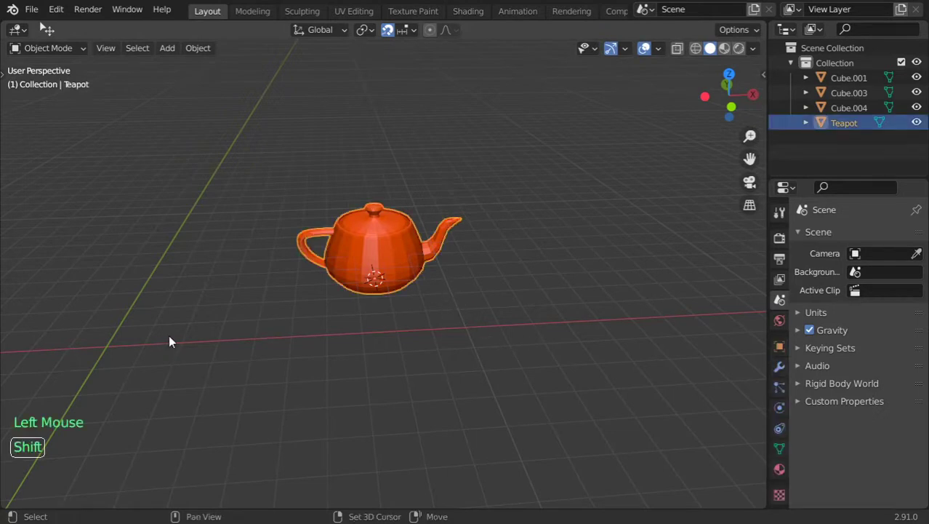
key("shift+a")
mouse_move(175, 224)
left_click(234, 240)
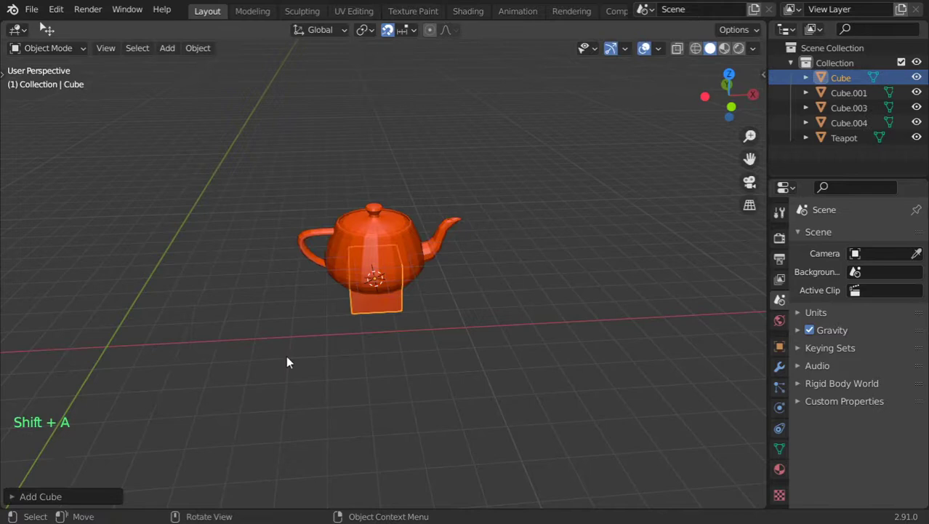
key("g")
left_click(520, 262)
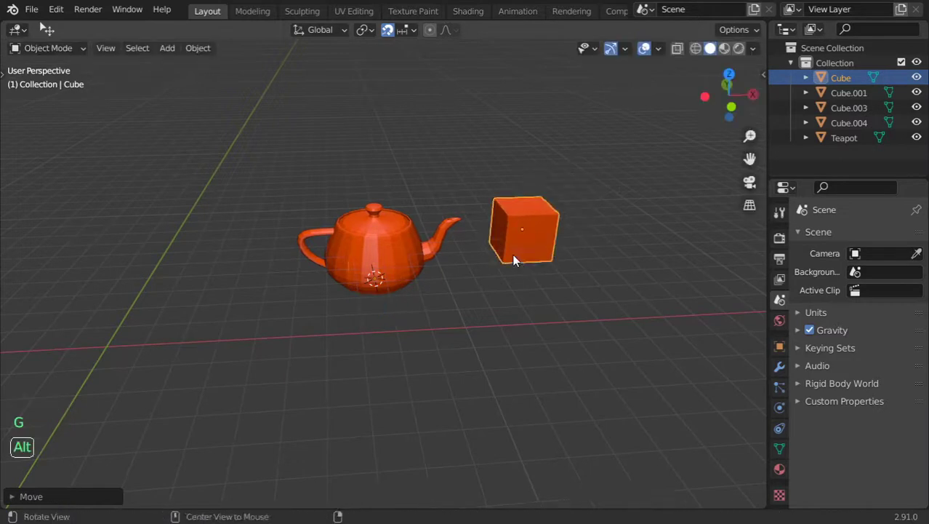
middle_click_drag(512, 253, 408, 94, "shift")
left_click(404, 30)
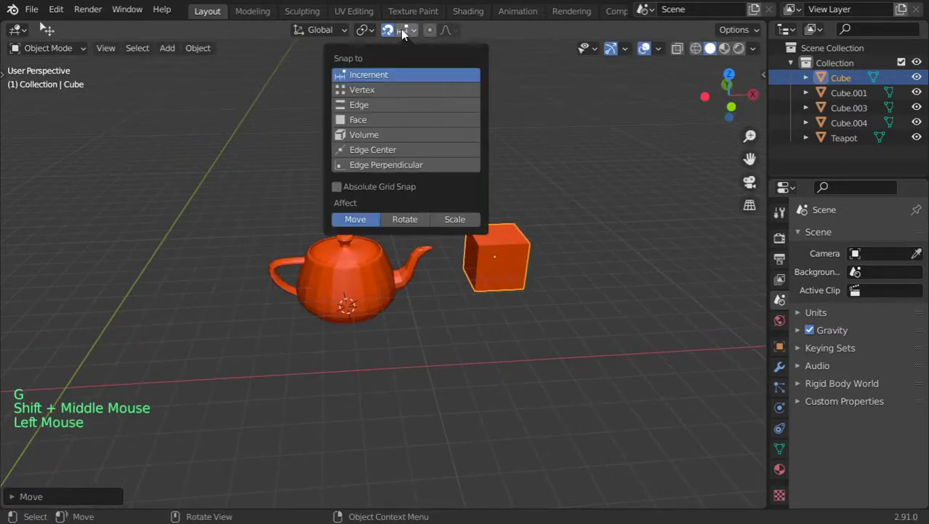
Step: Set the Snap To target to Vertex
left_click(379, 88)
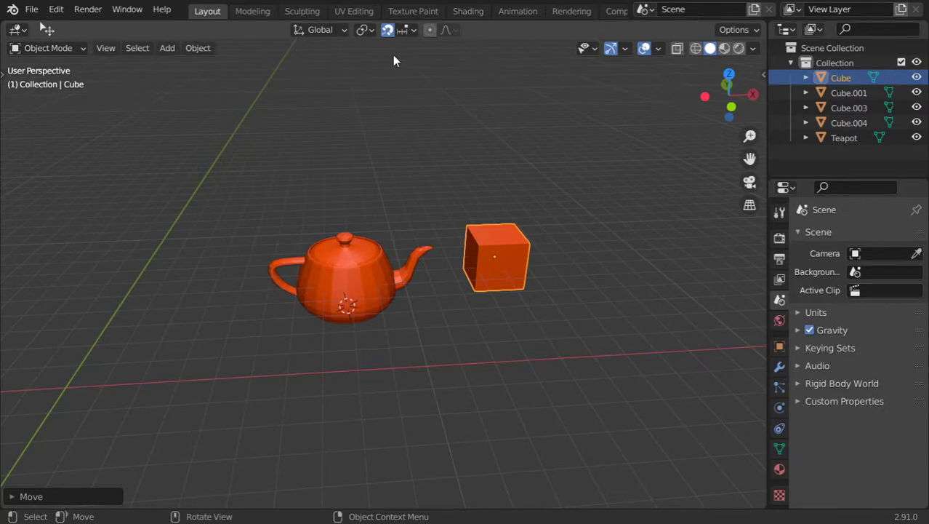
left_click(405, 30)
left_click(379, 89)
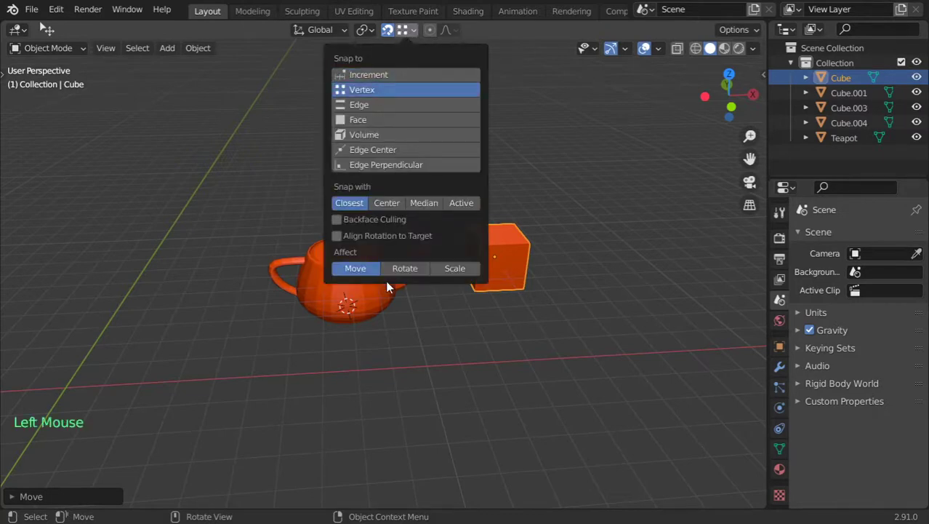
key("g")
key("x")
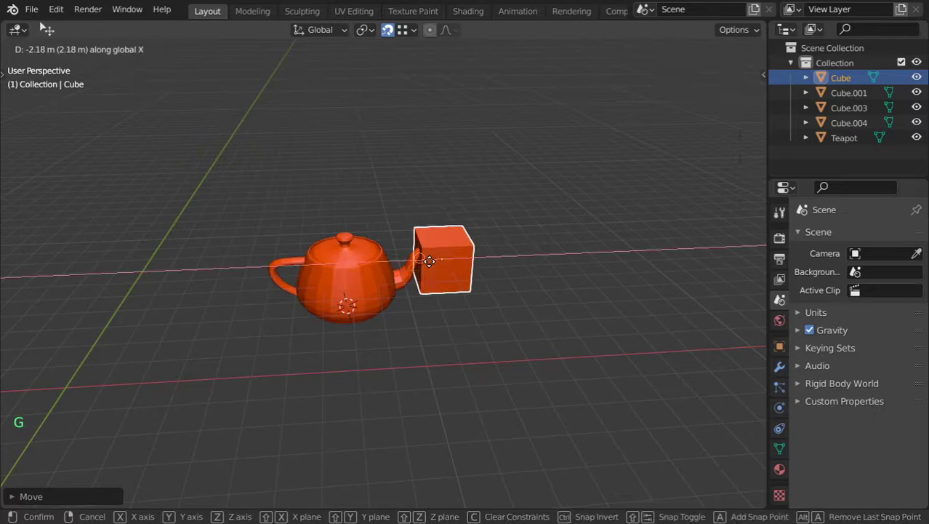
key("Escape")
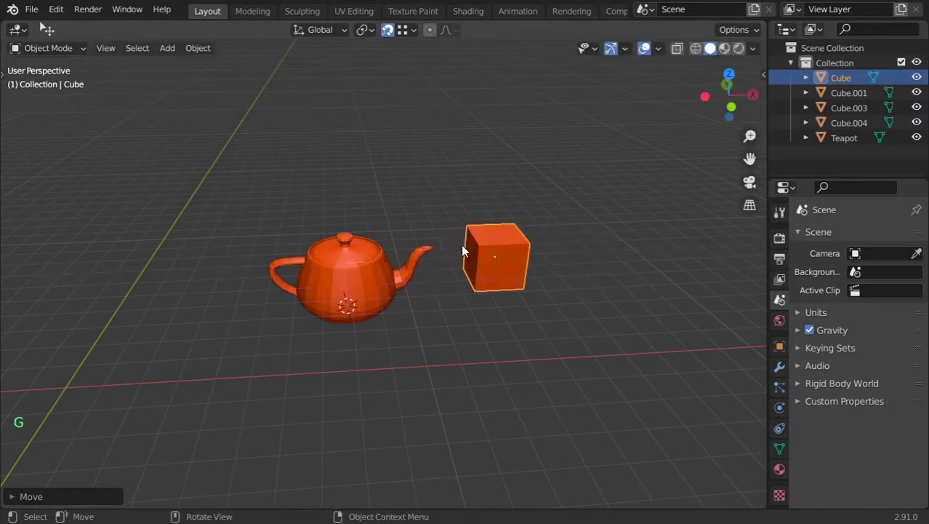
Step: Select the teapot and slide it along X to sit beside the cube with vertex snapping
left_click(388, 266)
key("g")
key("x")
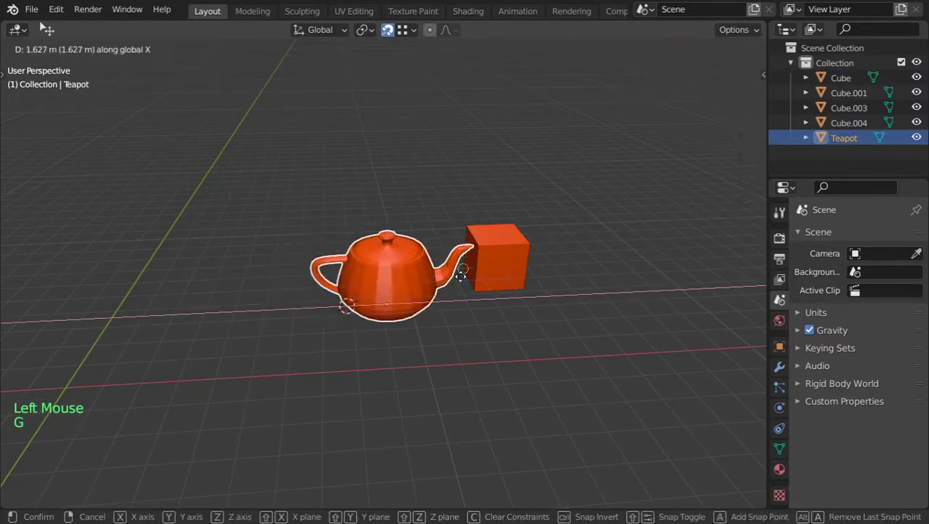
left_click(489, 285)
middle_click_drag(490, 288, 444, 303)
scroll(369, 325, "up", 3)
scroll(314, 352, "up", 1)
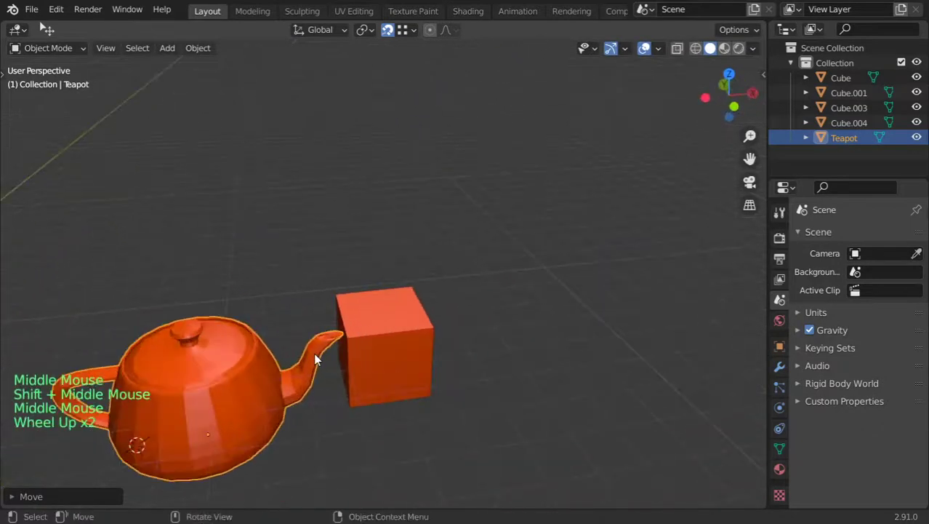
Step: Readjust the teapot along X with vertex snapping, checking spout and cube from several angles
key("g")
key("x")
left_click(429, 331)
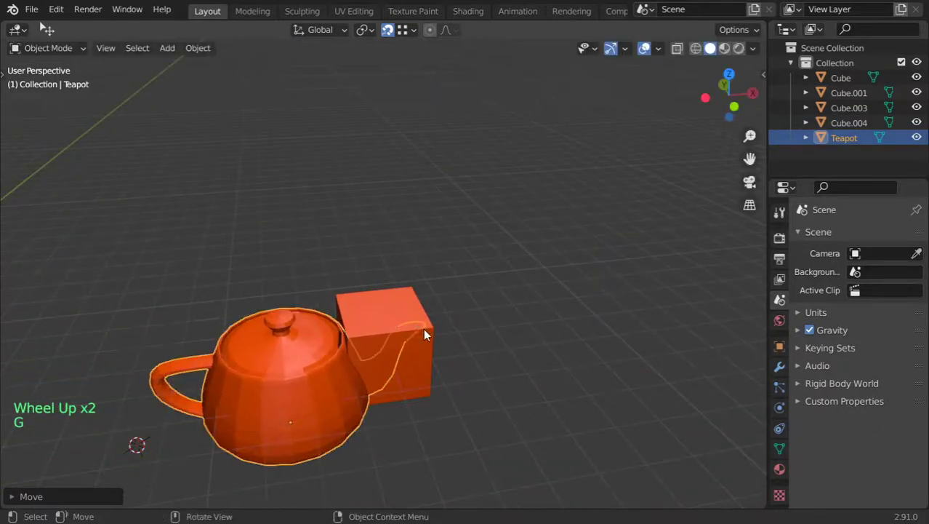
scroll(418, 328, "down", 3)
middle_click_drag(416, 325, 290, 314)
scroll(369, 318, "up", 2)
scroll(372, 317, "up", 2)
middle_click_drag(375, 346, 323, 327, "shift")
key("g")
key("x")
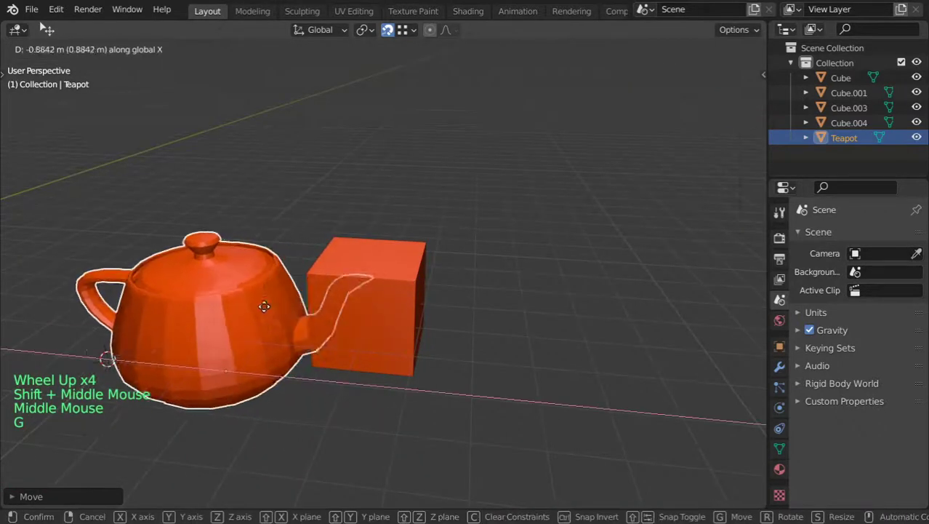
left_click(240, 305)
Step: Switch snapping to Edge and move the teapot along X until its spout meets the cube
left_click(405, 30)
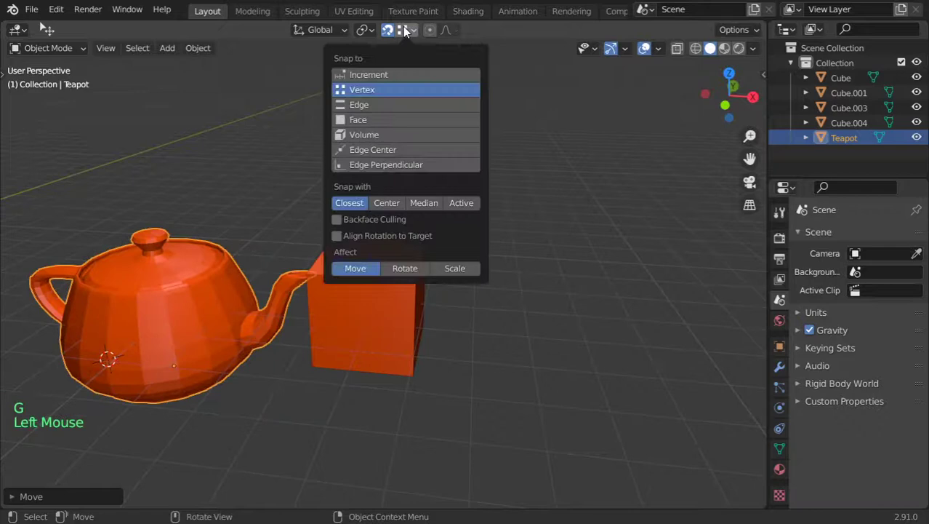
left_click(381, 103)
key("g")
key("x")
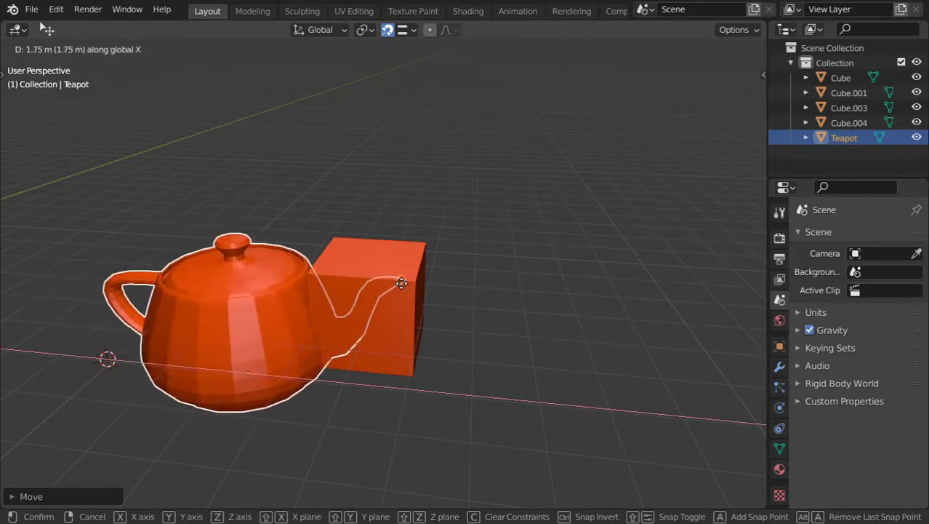
left_click(391, 239)
middle_click_drag(380, 261, 432, 321, "alt")
Step: Switch snapping to Face and lower the teapot along the Z axis
left_click(411, 30)
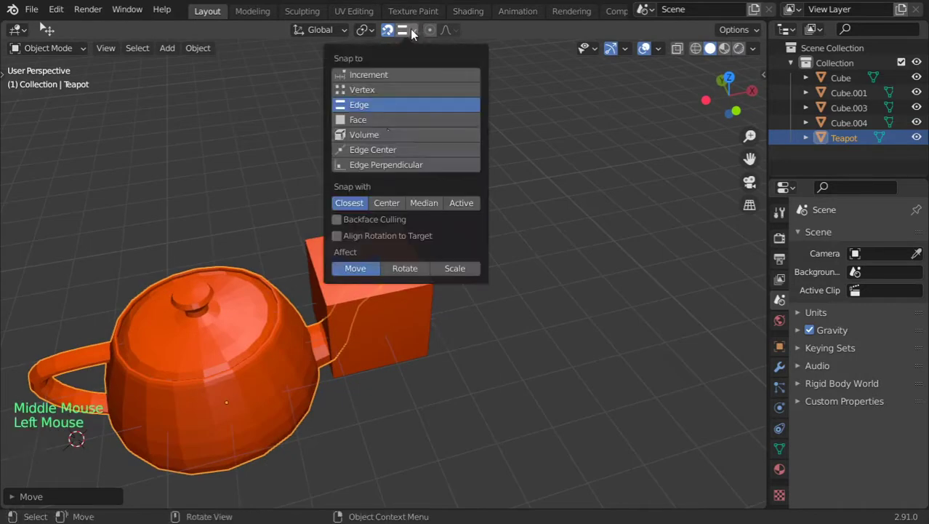
left_click(385, 120)
key("g")
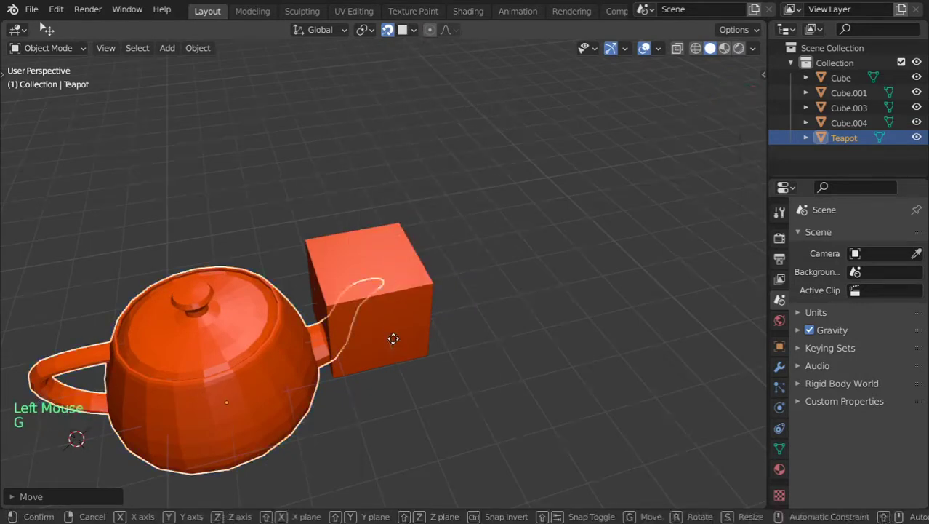
key("z")
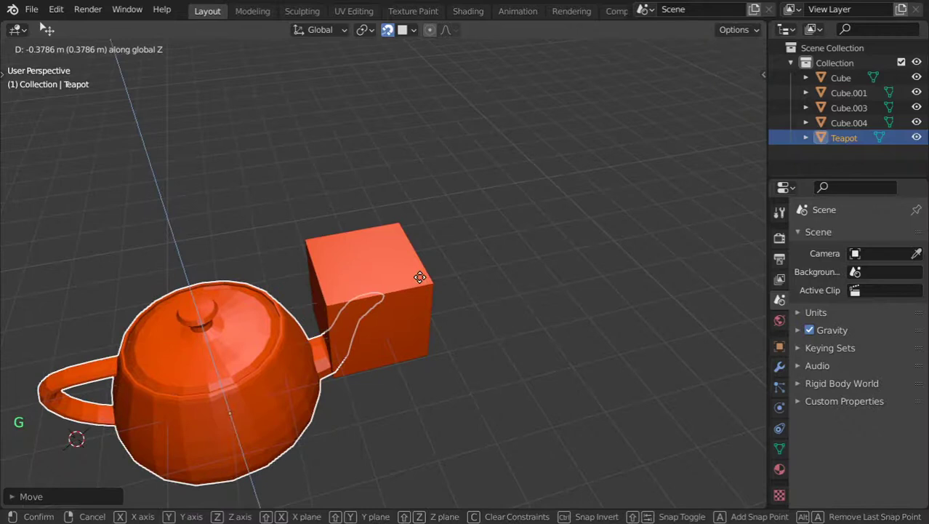
left_click(409, 288)
Step: Check the spout in front wireframe view, cancelling a trial vertical move of the teapot
middle_click_drag(409, 289, 389, 217, "alt")
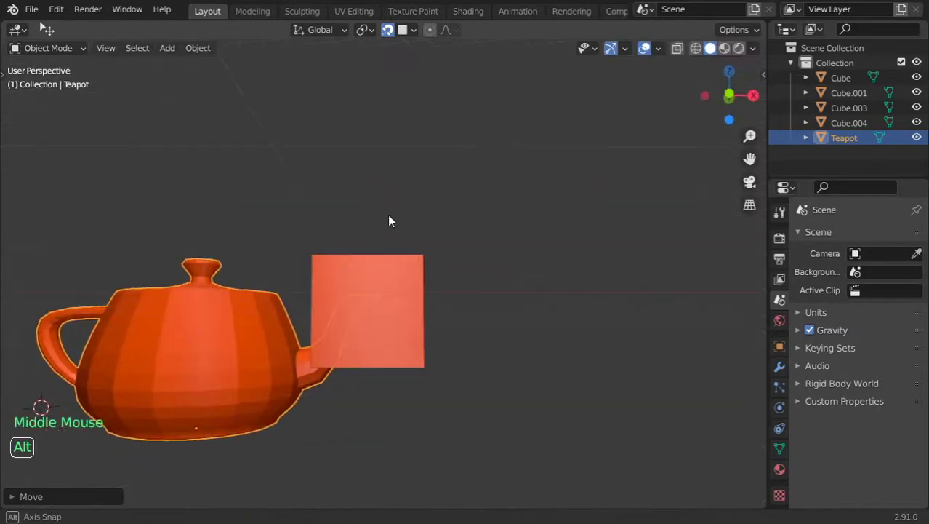
key("KP_1")
scroll(394, 290, "up", 2)
key("z")
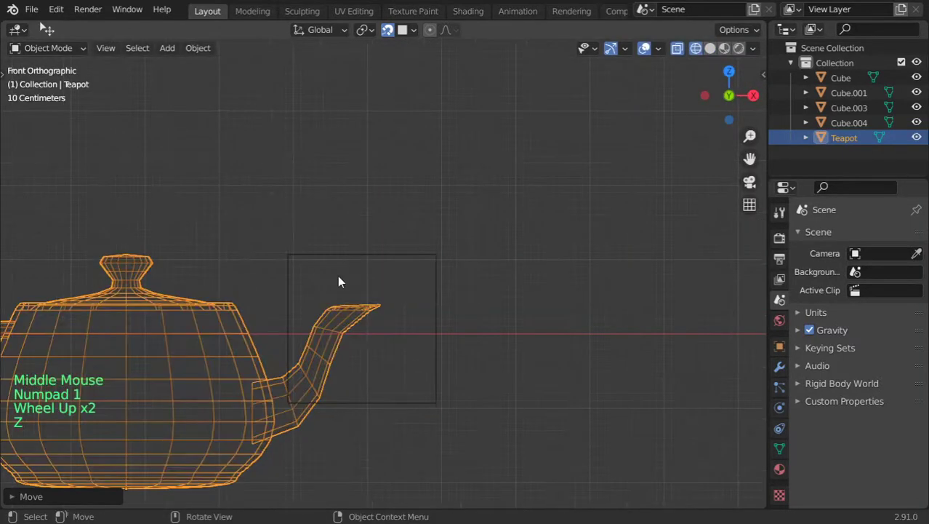
key("g")
key("z")
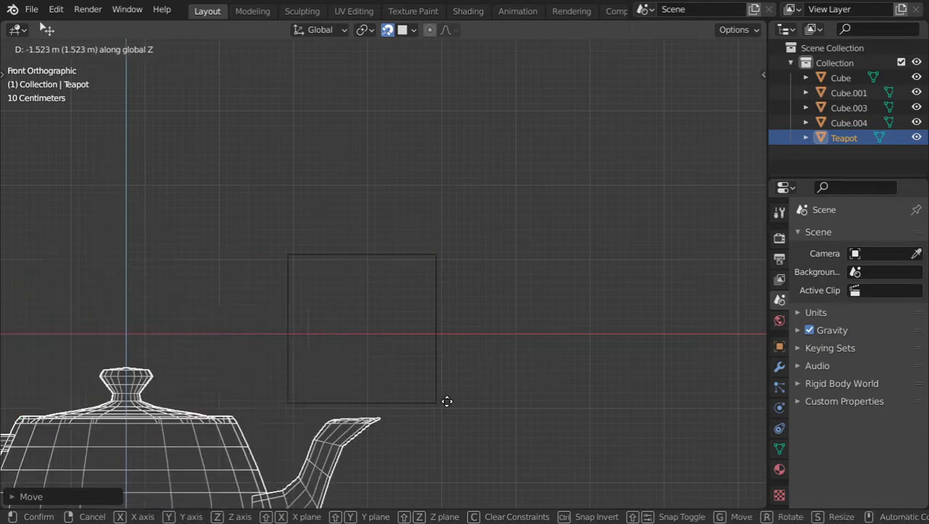
right_click(297, 407)
Step: Back in solid shading, raise the teapot along Z so its spout rests on the cube's top face
middle_click_drag(297, 407, 387, 234)
key("z")
key("g")
key("z")
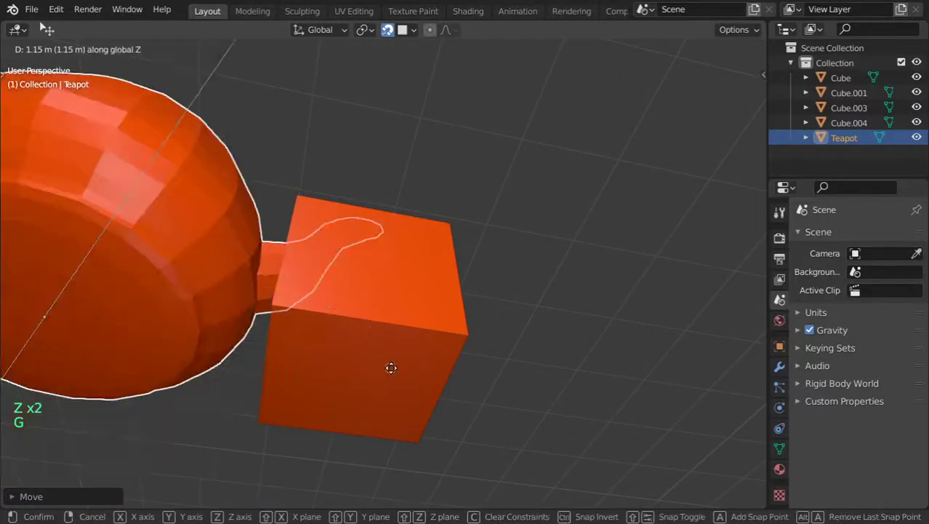
left_click(387, 368)
middle_click_drag(387, 369, 346, 185)
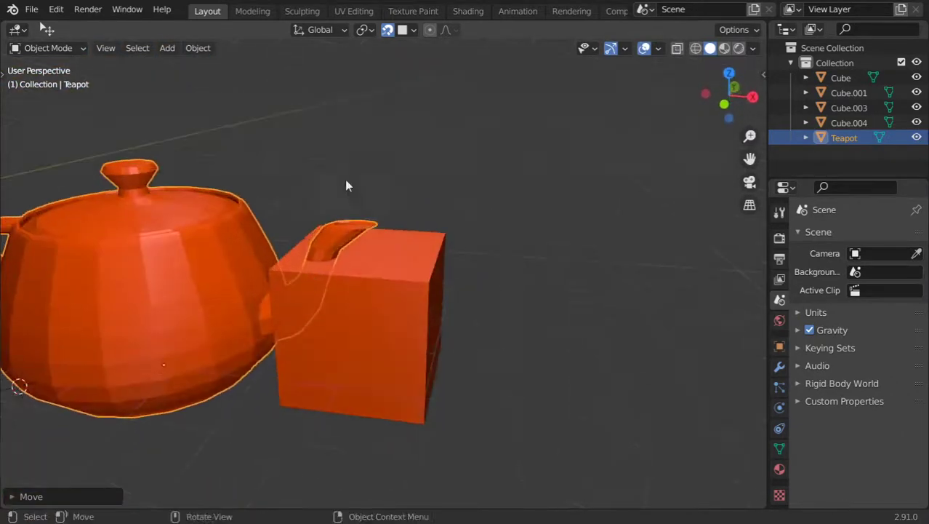
left_click(407, 30)
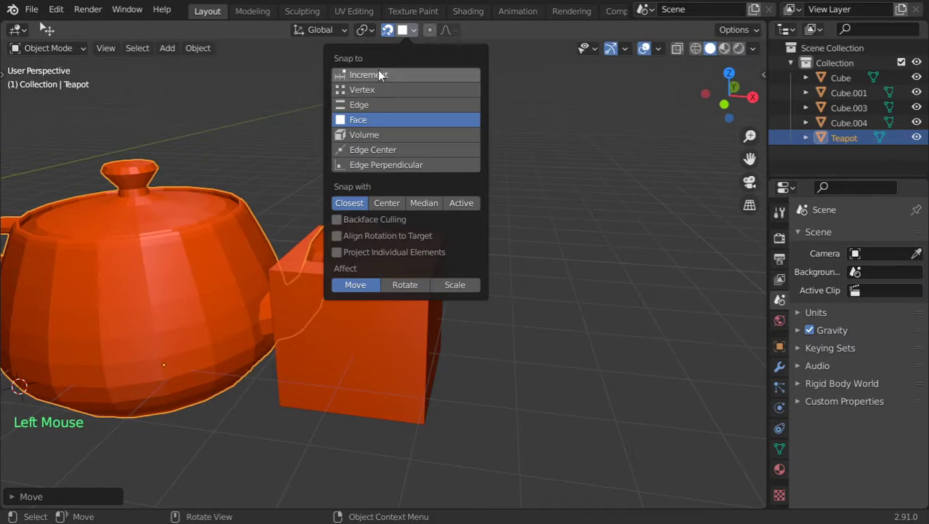